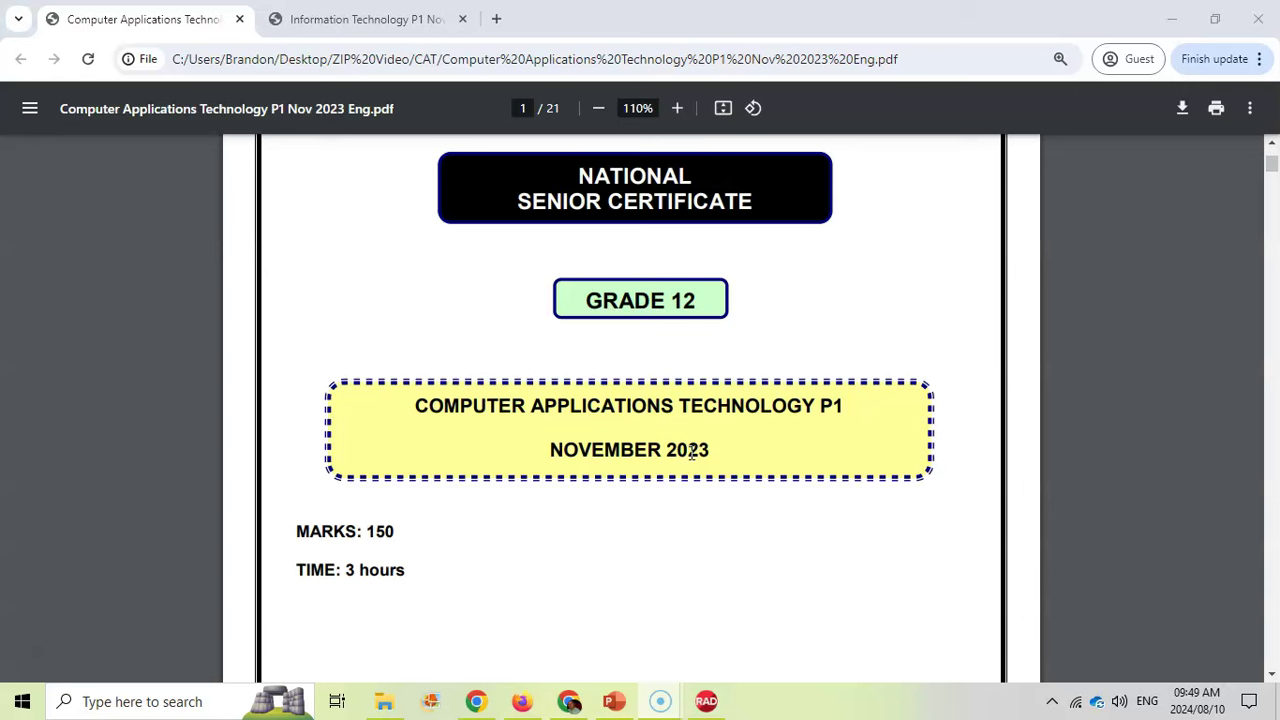
Scroll the CAT exam paper down to item 19's data-file extraction instructions on page 3
scroll(663, 452, "down", 13)
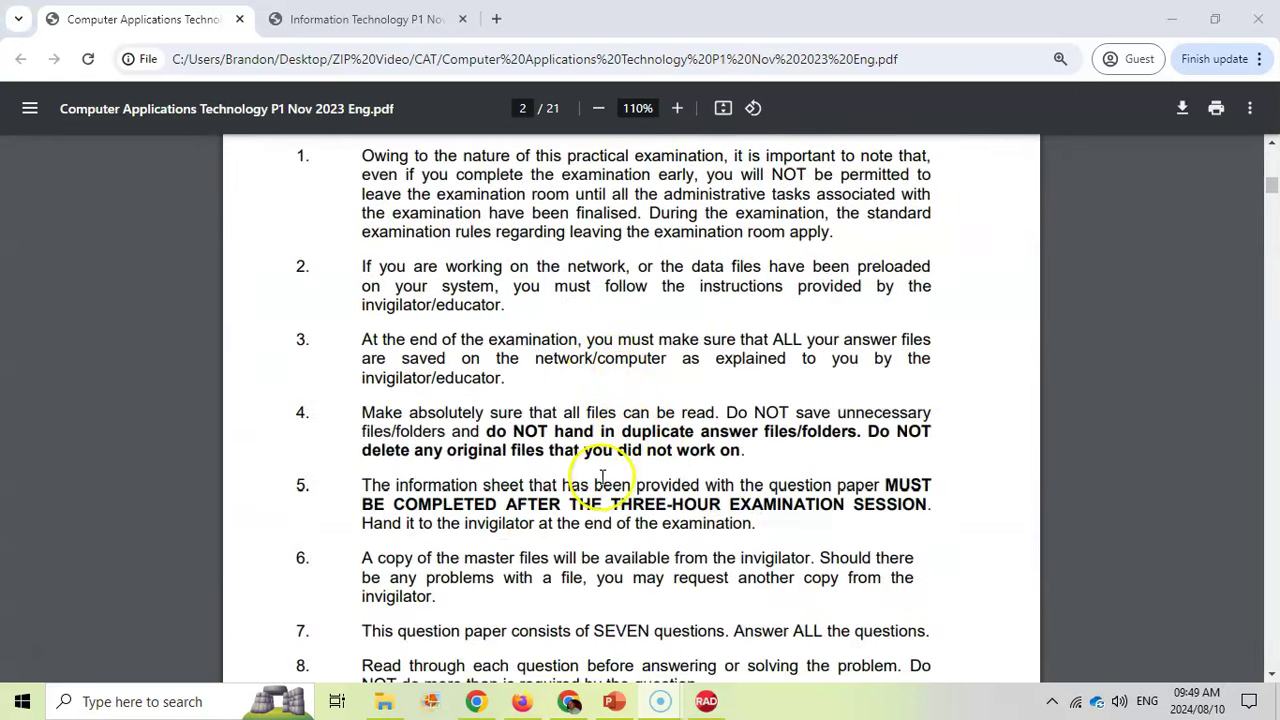
scroll(595, 482, "down", 2)
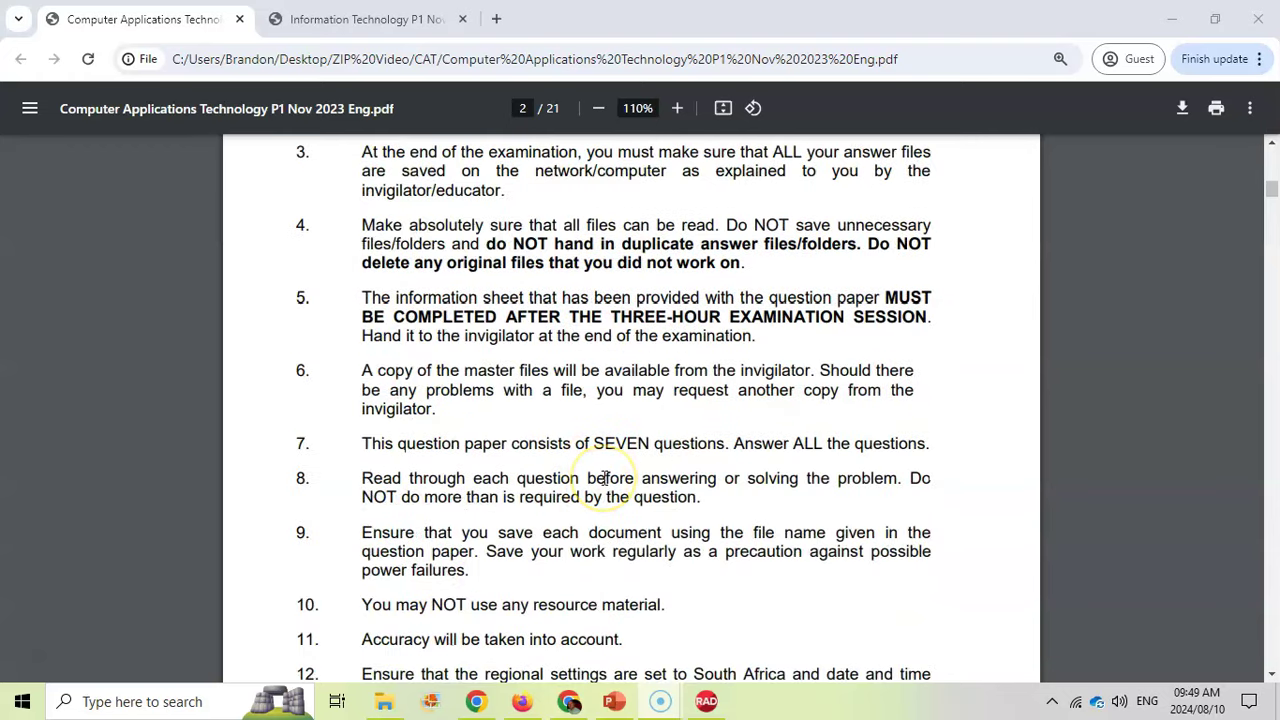
scroll(605, 477, "up", 2)
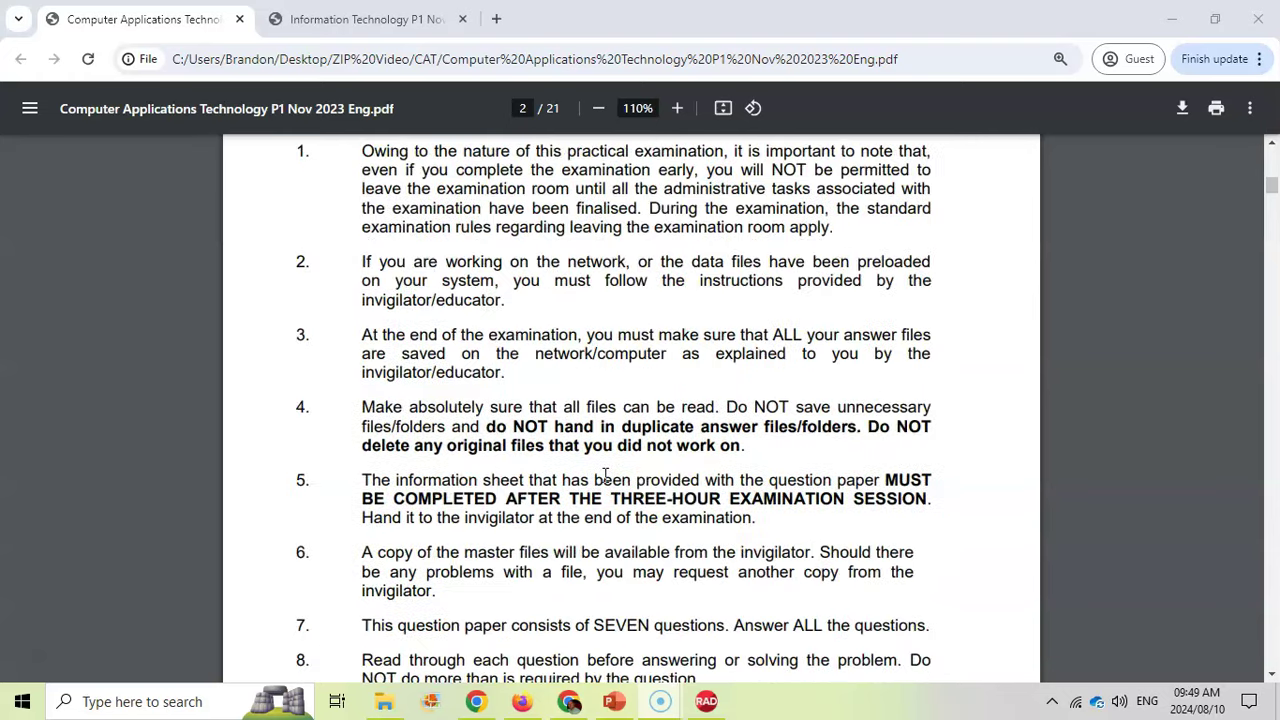
scroll(605, 477, "down", 14)
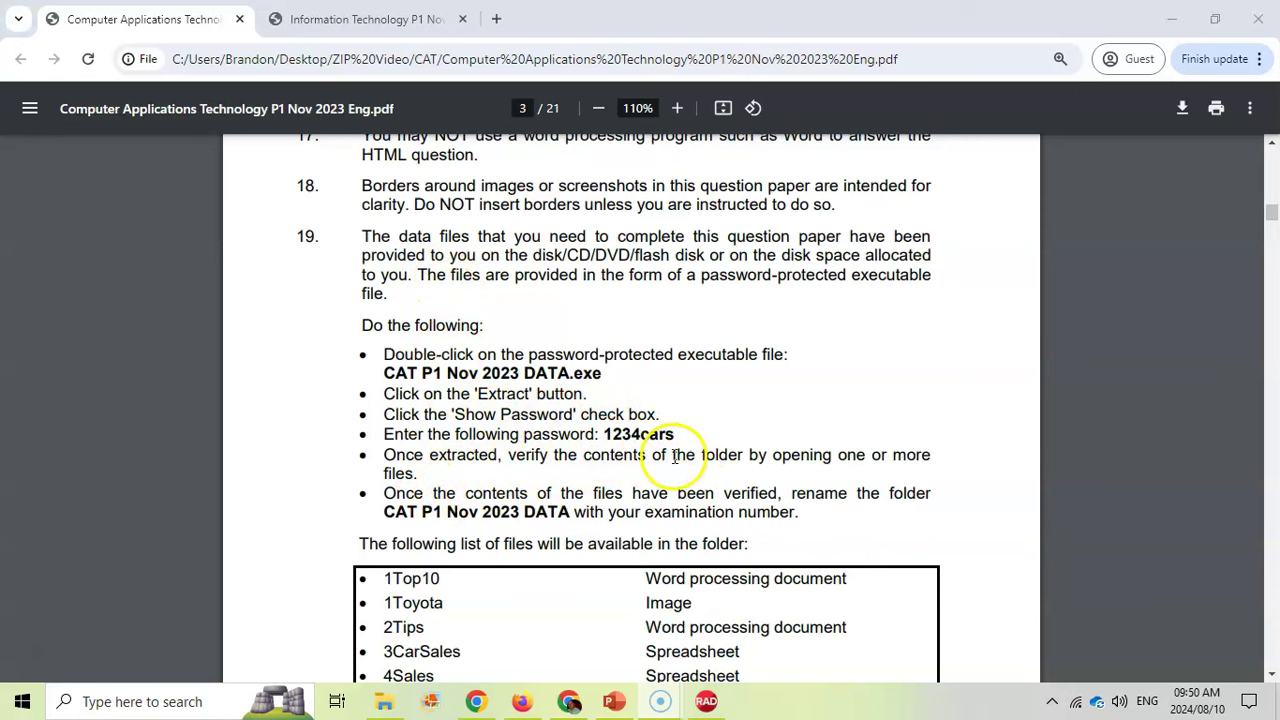
Scroll page 3 further to show the list of files expected in the folder
scroll(670, 460, "down", 2)
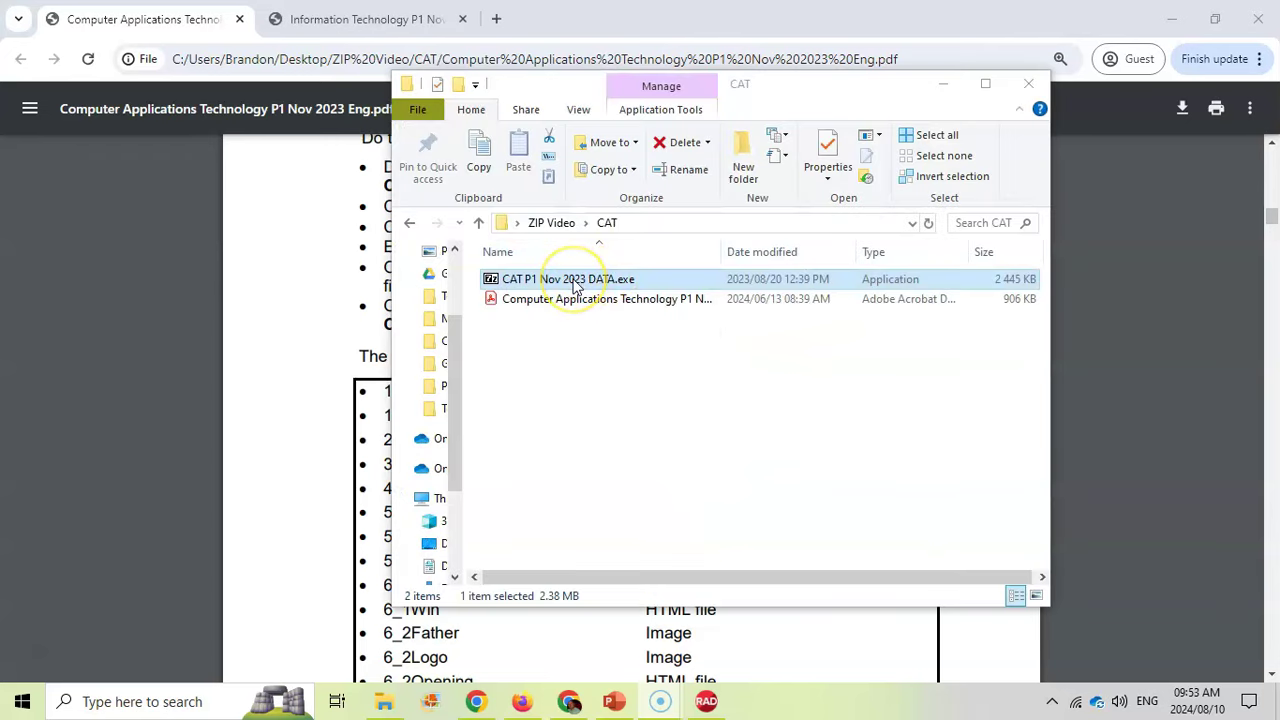
Extract CAT P1 Nov 2023 DATA.exe into the CAT folder using the exam's archive password
double_click(575, 285)
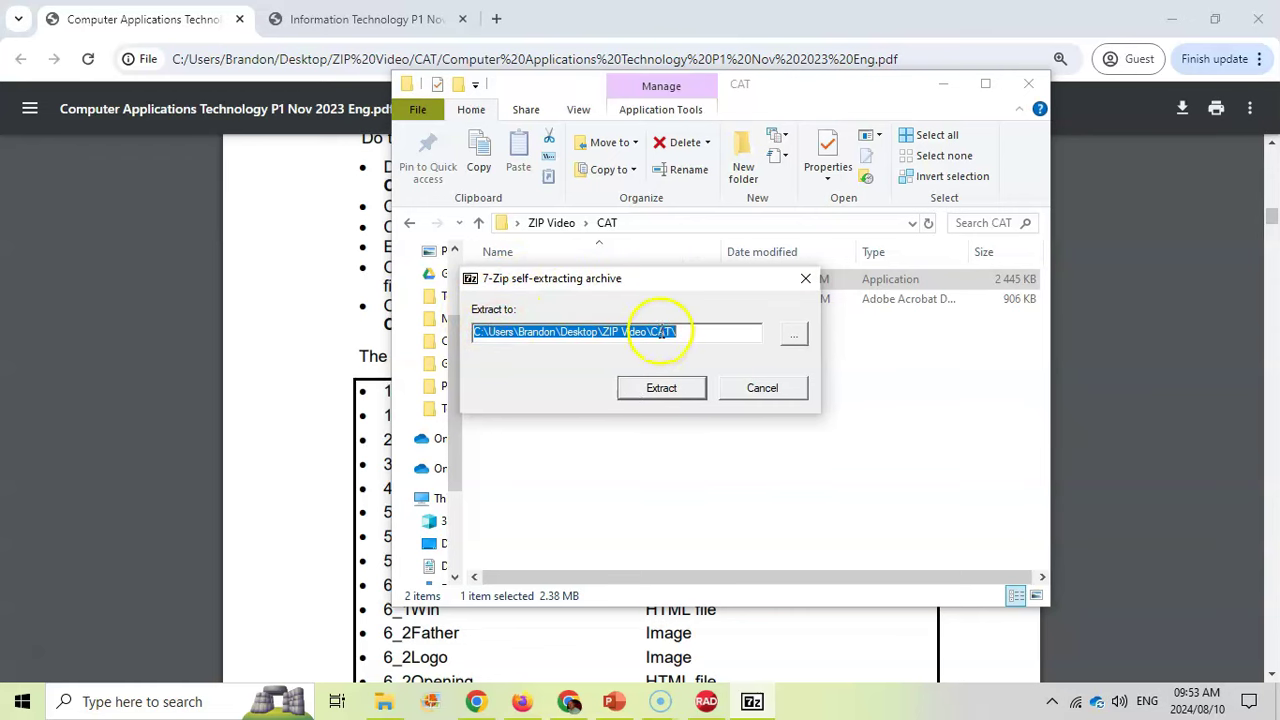
left_click(663, 389)
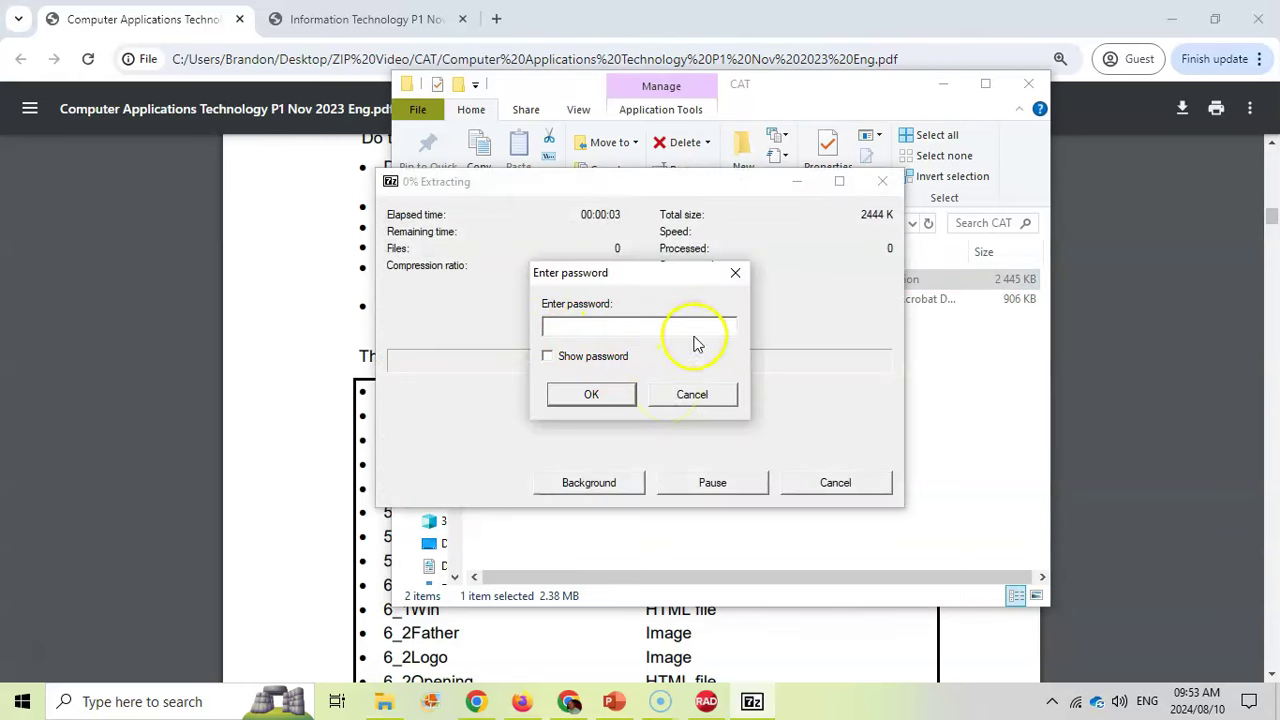
type("*")
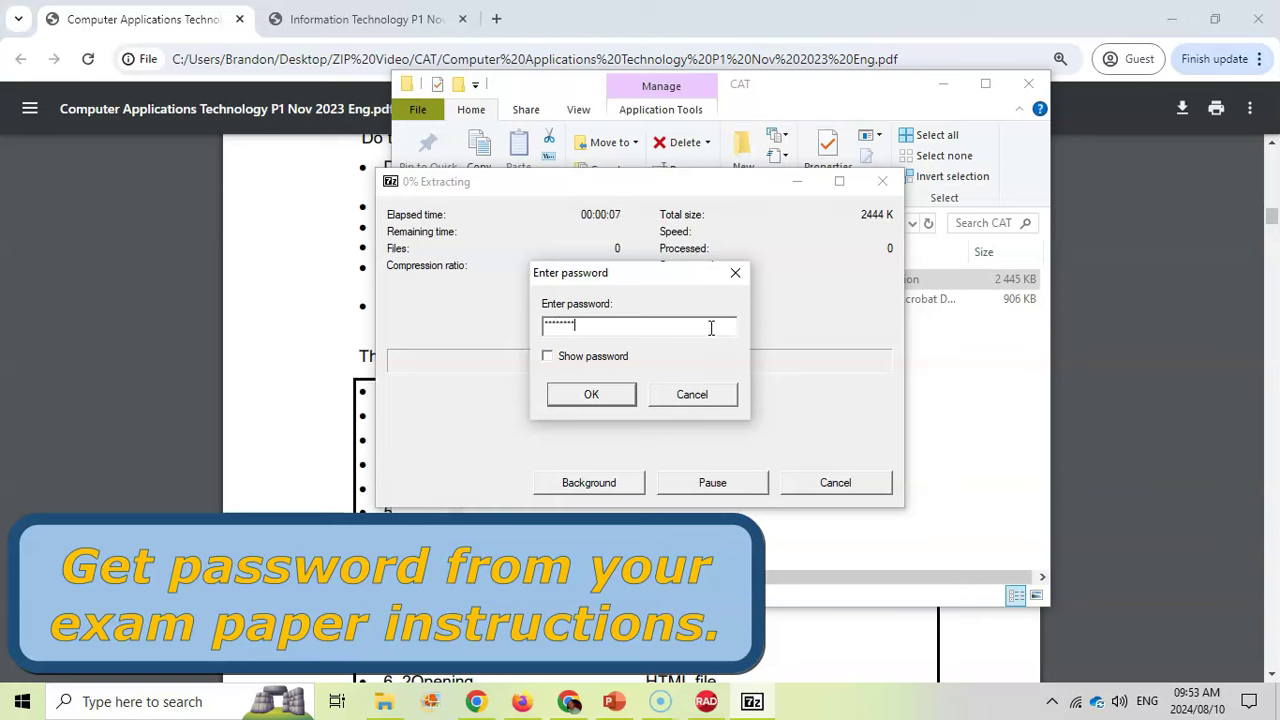
type("234cam")
left_click(548, 356)
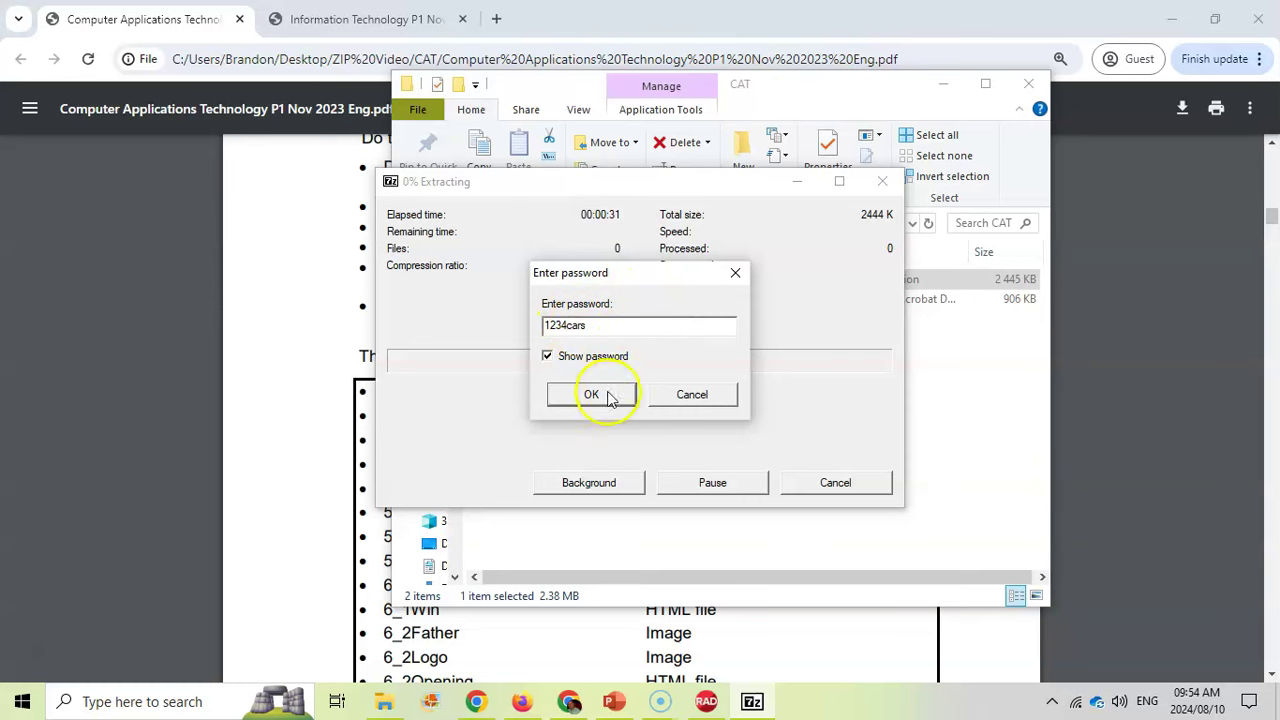
left_click(592, 396)
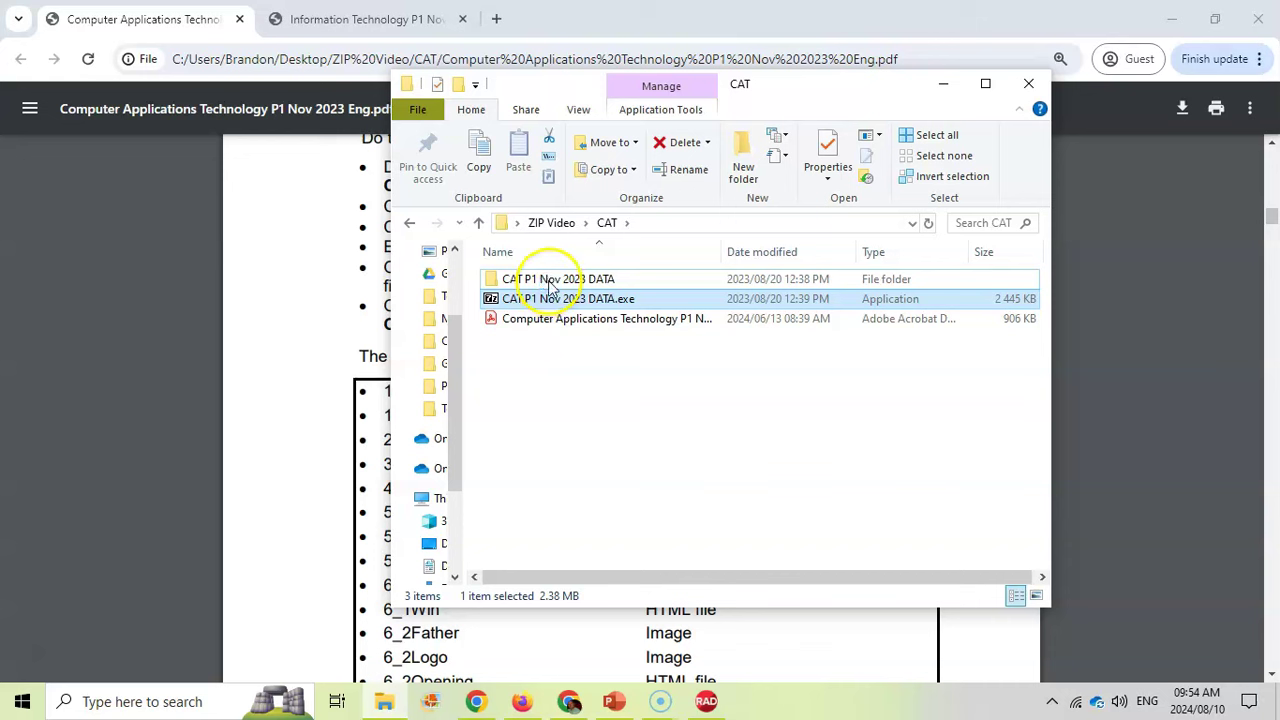
Open the extracted CAT P1 Nov 2023 DATA folder to check its files, then return to CAT
left_click(549, 284)
double_click(549, 284)
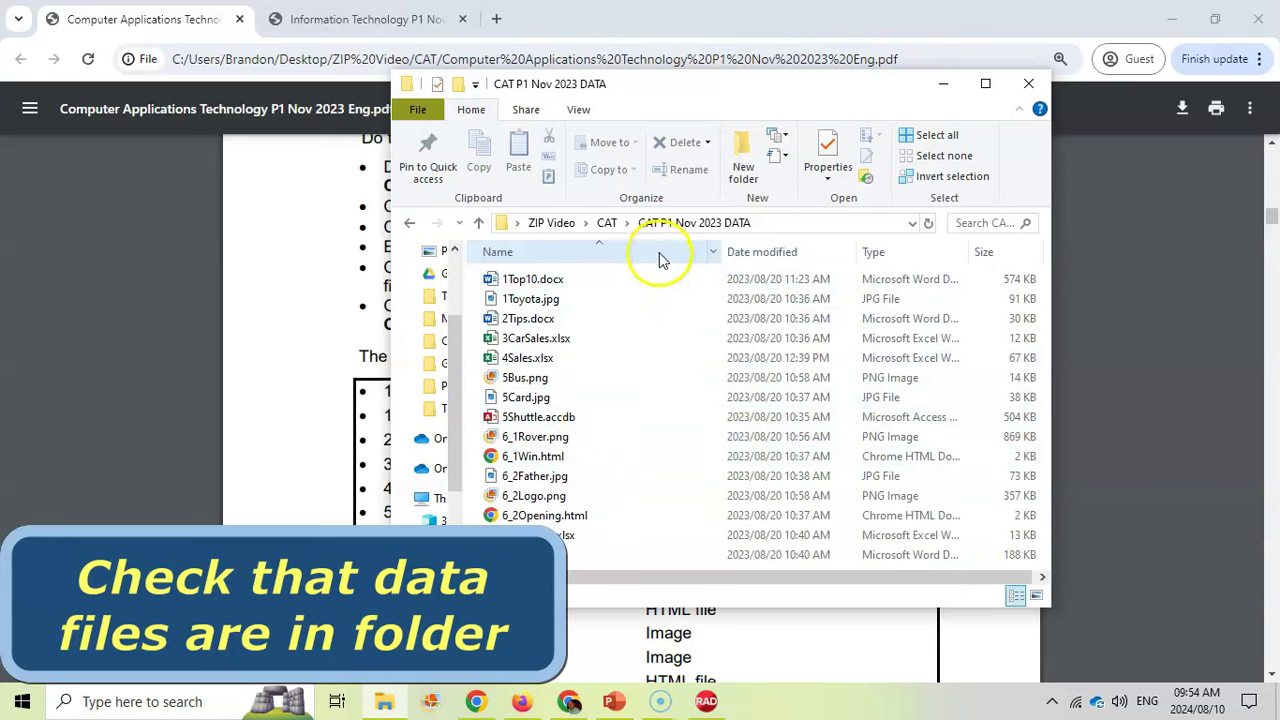
left_click(606, 222)
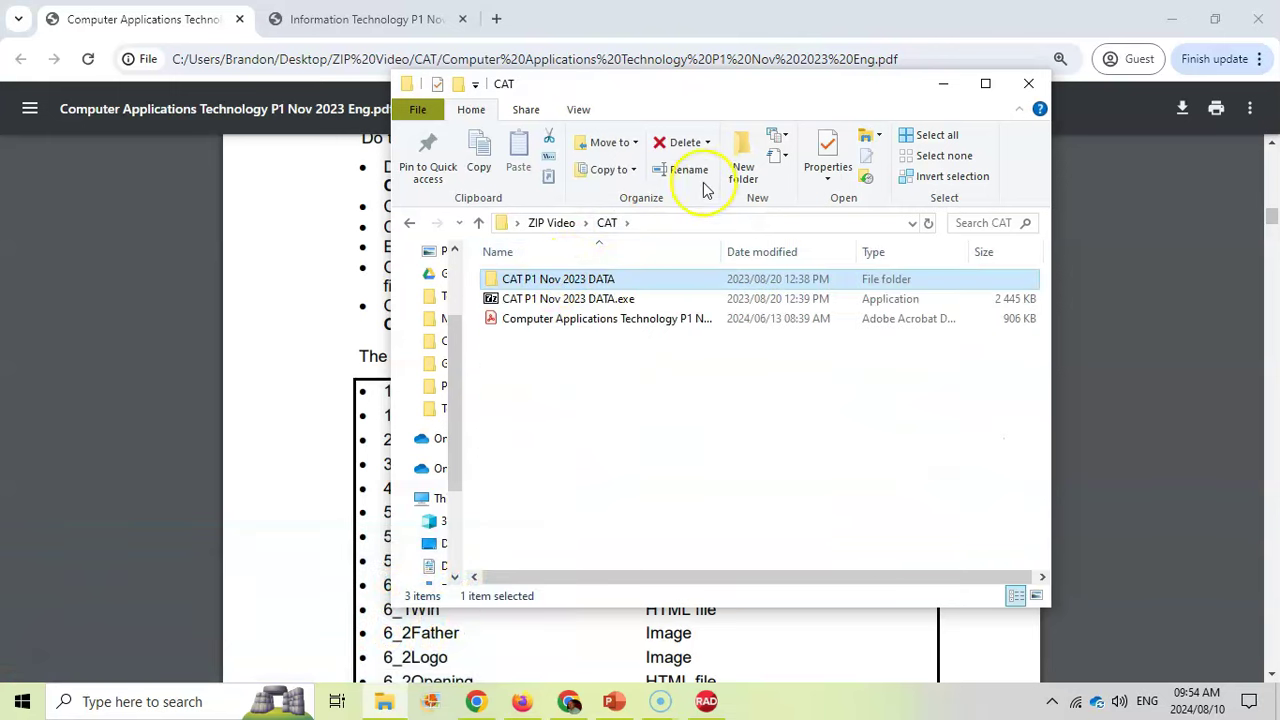
Rename the extracted data folder to the candidate's examination number
left_click(686, 171)
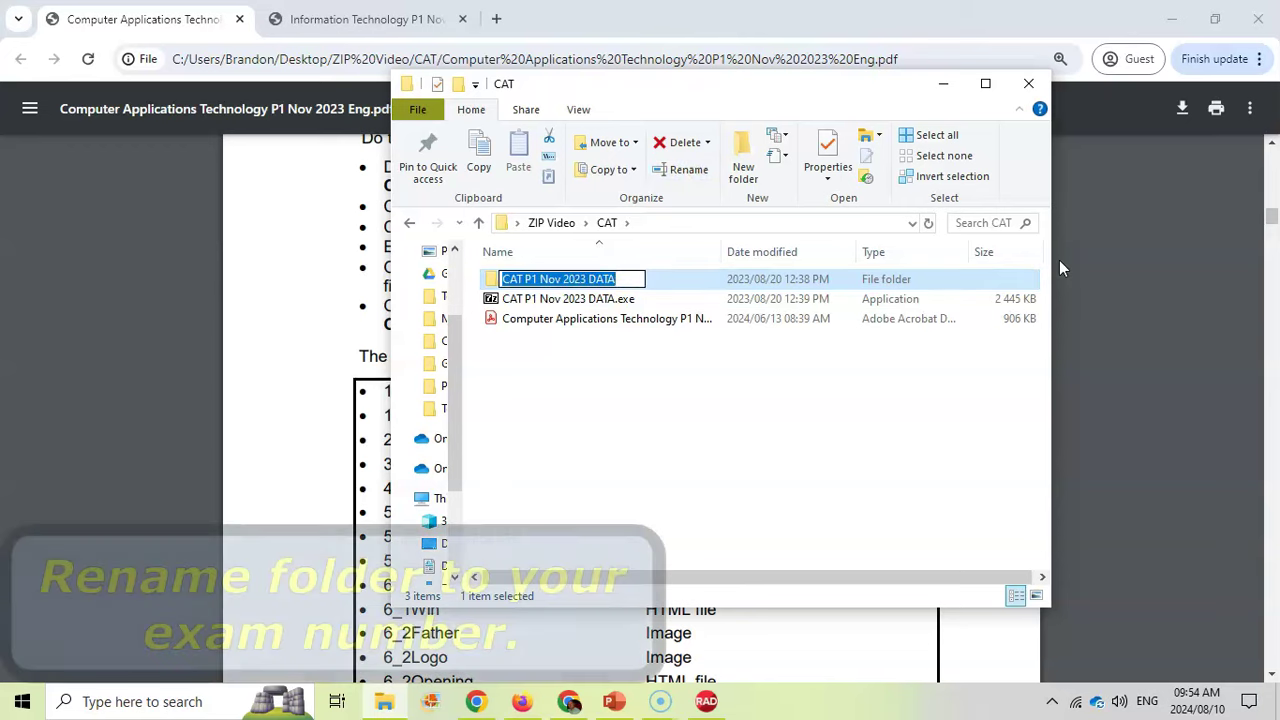
type("4235")
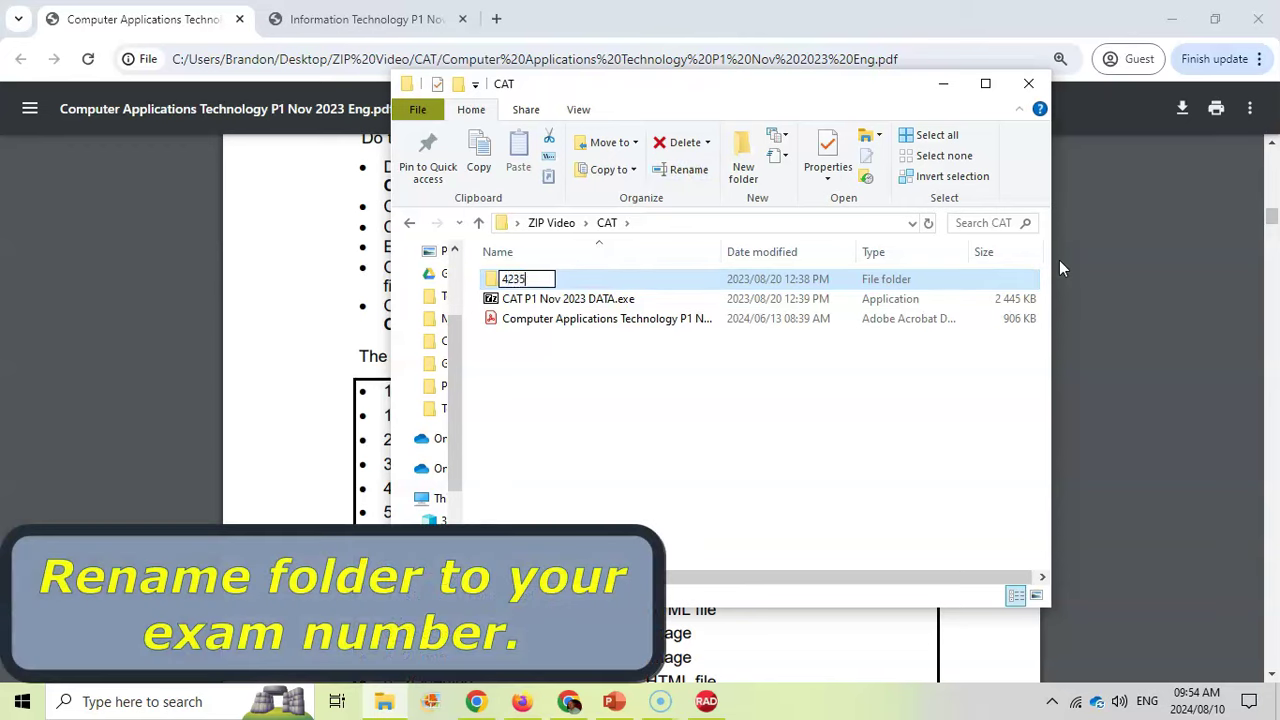
type("698")
type("352")
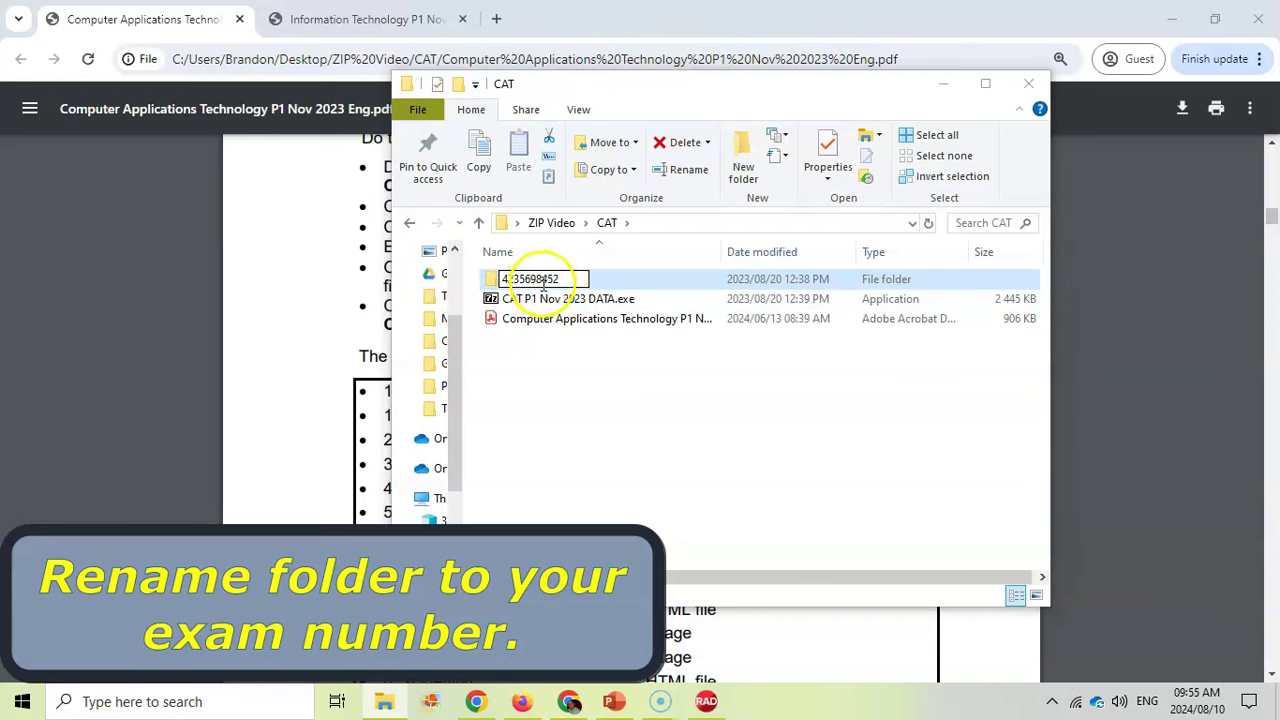
left_click(557, 369)
left_click(551, 281)
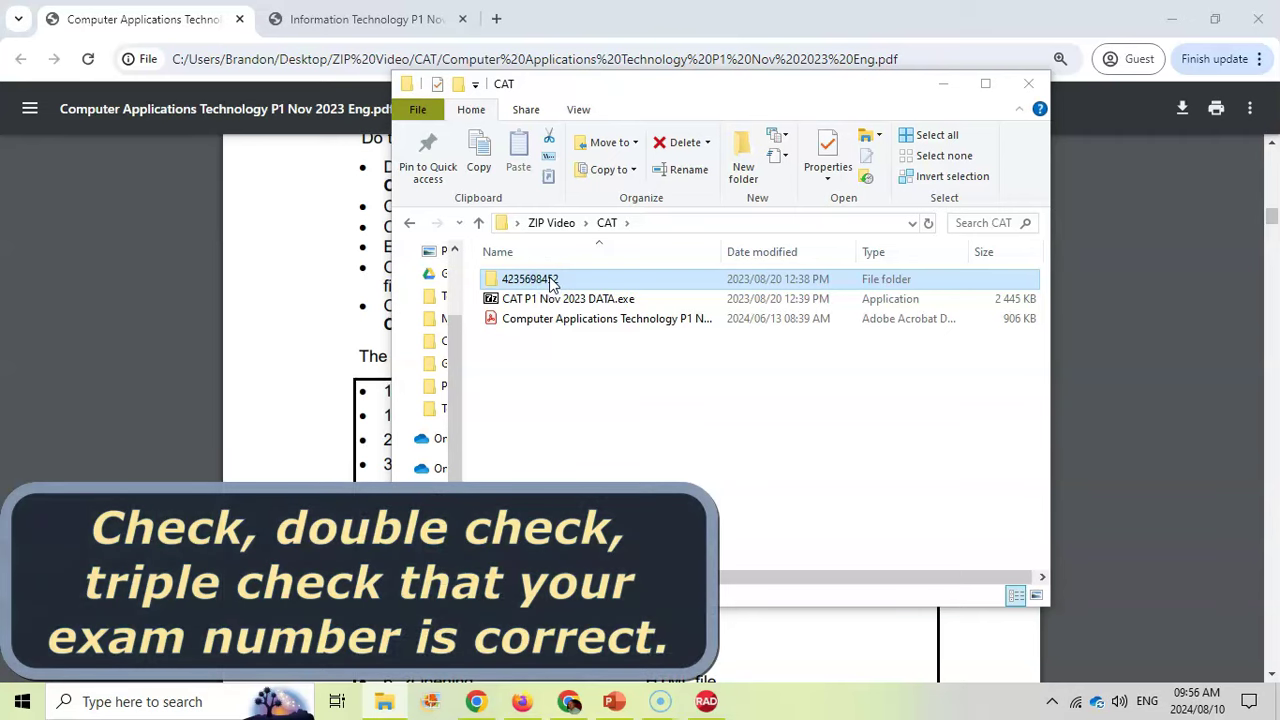
left_click(550, 283)
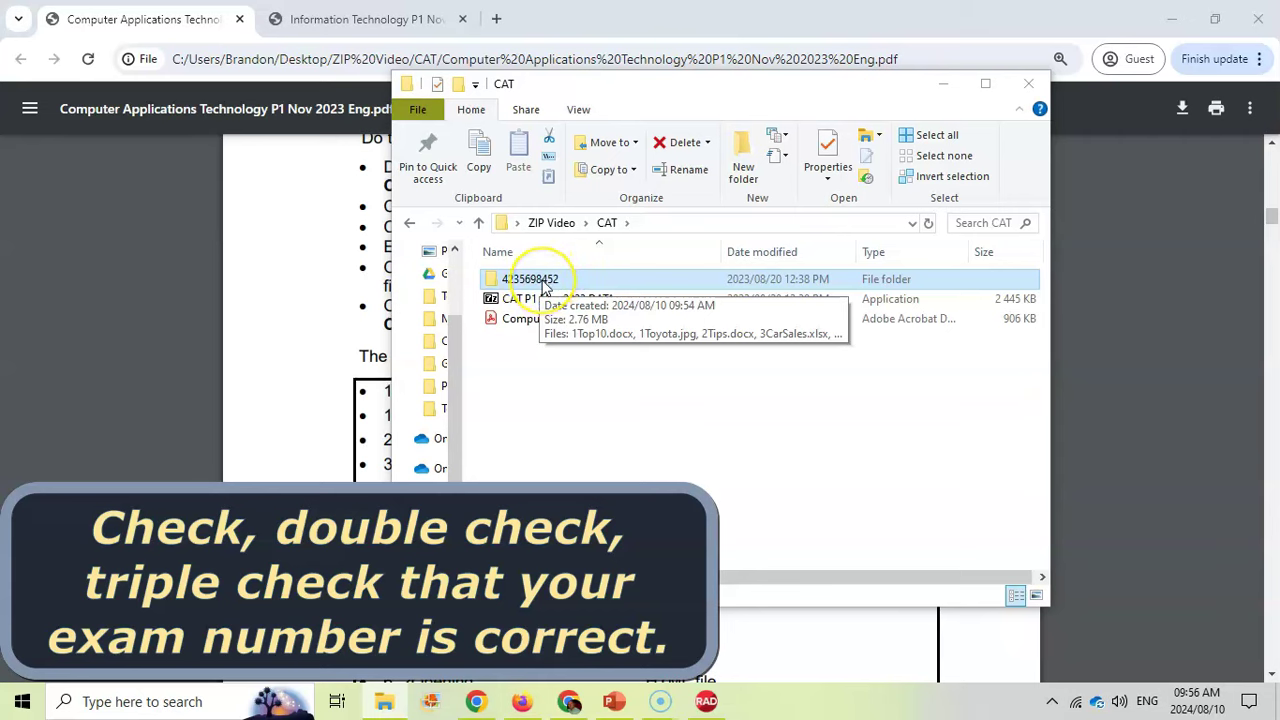
left_click(543, 286)
left_click(531, 288)
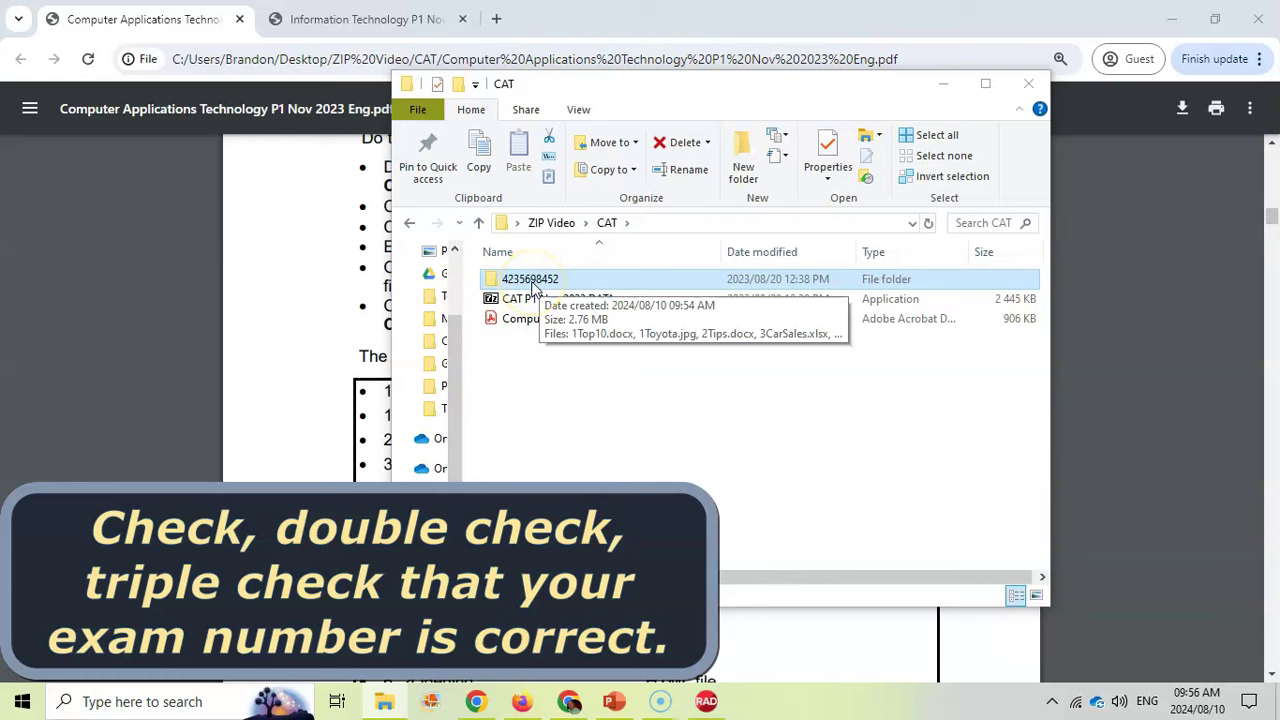
left_click(545, 287)
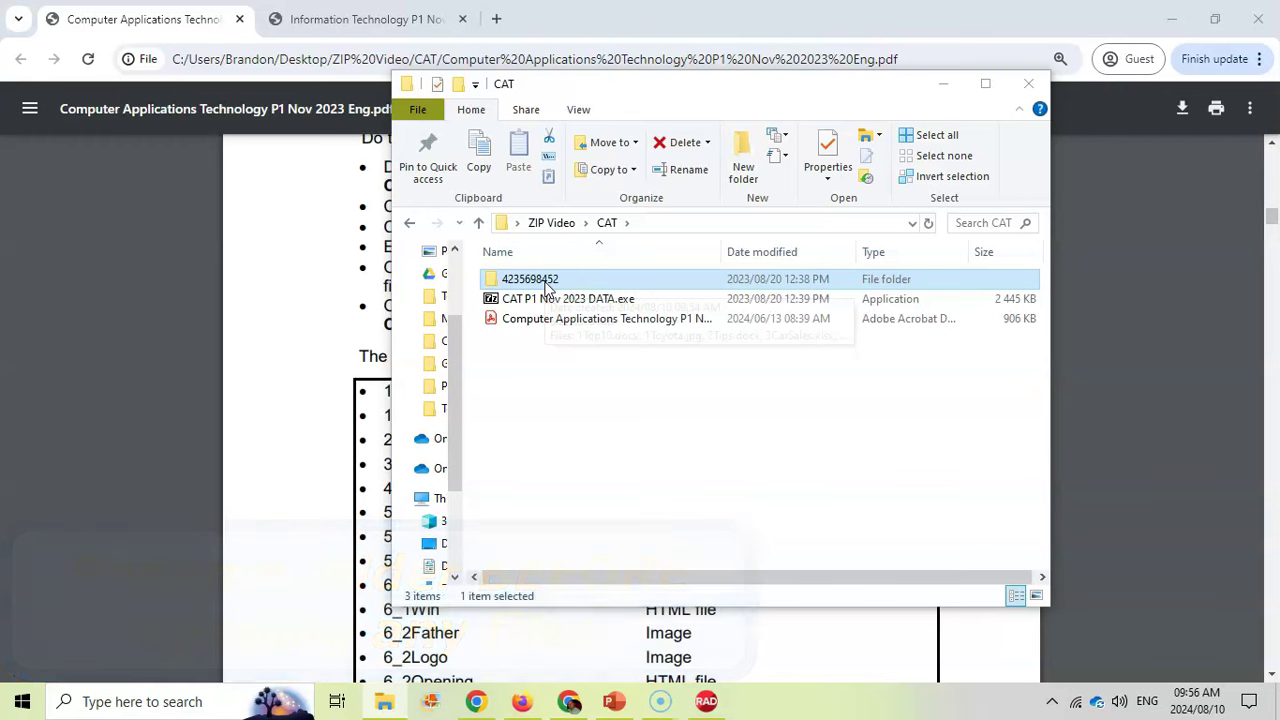
Open the exam-number folder and launch 5Shuttle.accdb to verify its contents
double_click(548, 283)
double_click(545, 416)
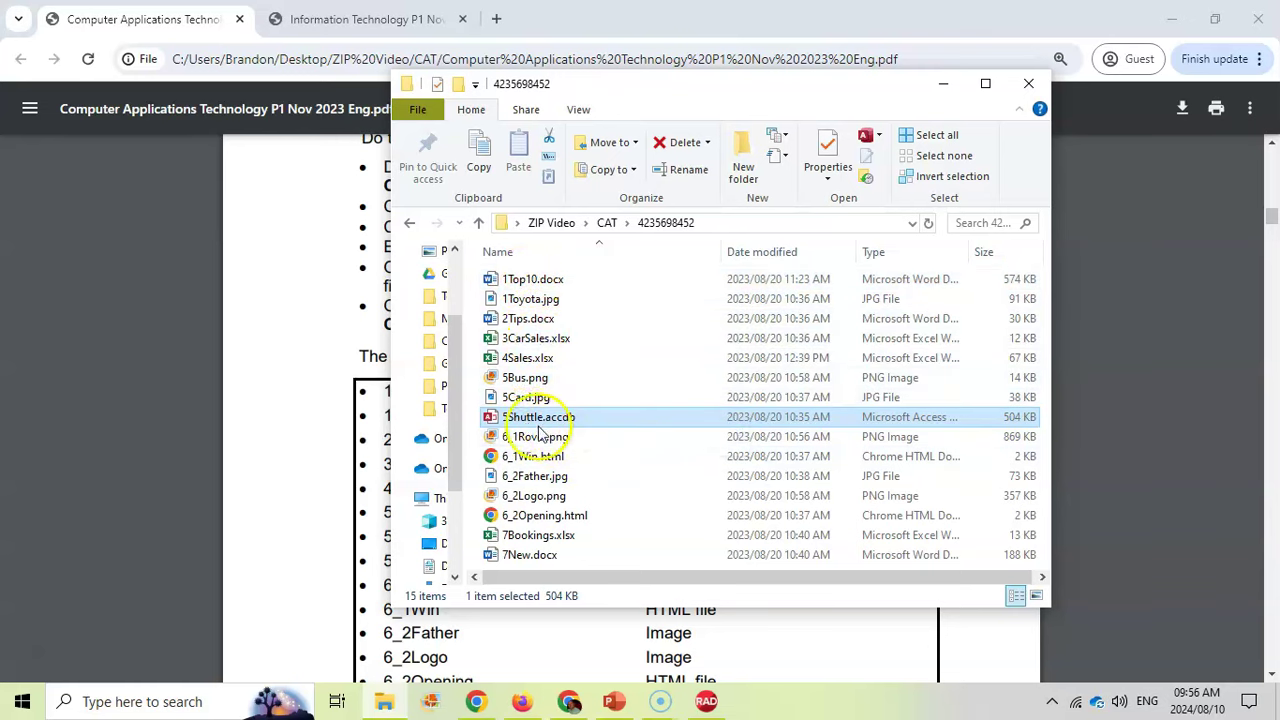
mouse_move(520, 425)
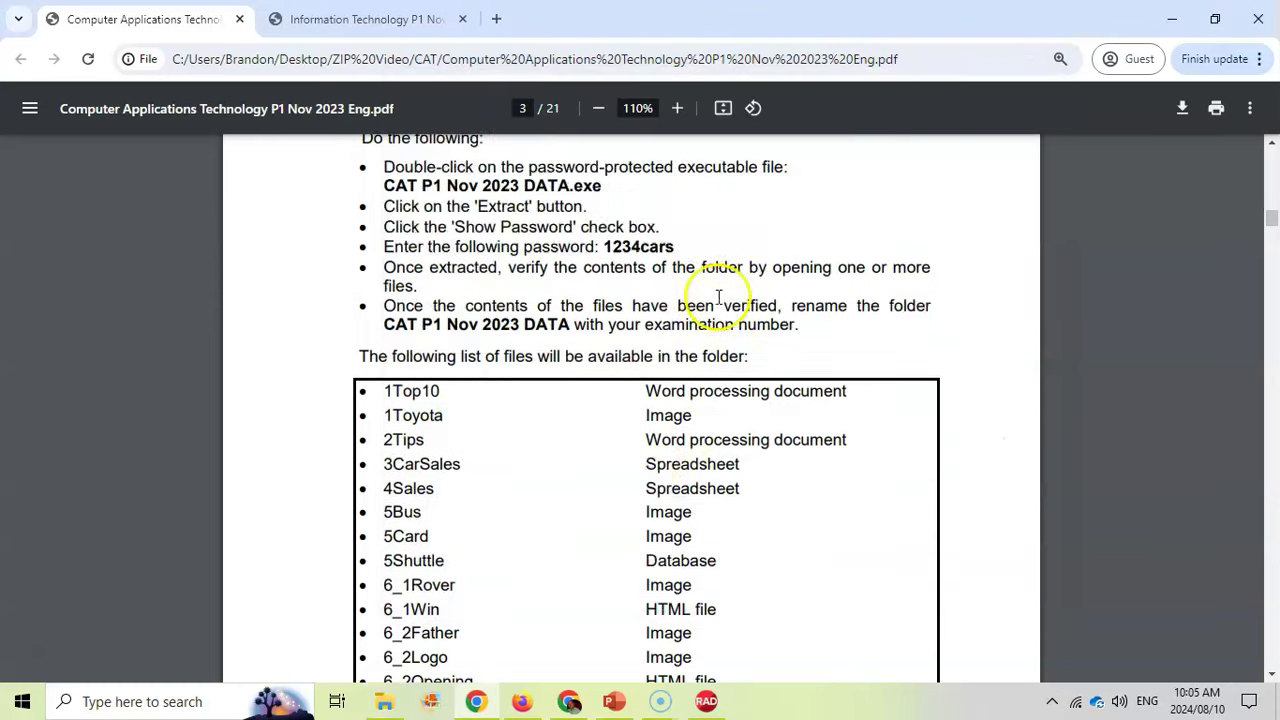
Scroll the CAT paper from the page 18 input mask to the page 21 information sheet
scroll(714, 289, "down", 1)
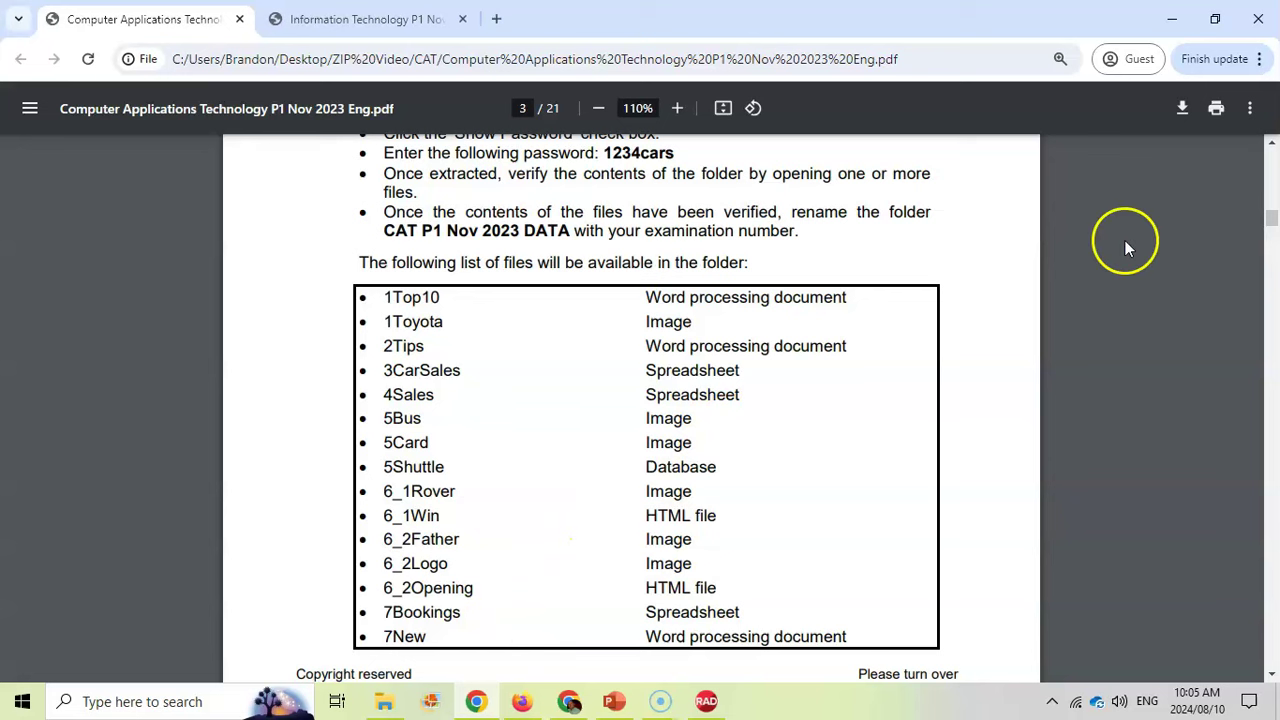
scroll(789, 383, "down", 5)
scroll(789, 385, "down", 7)
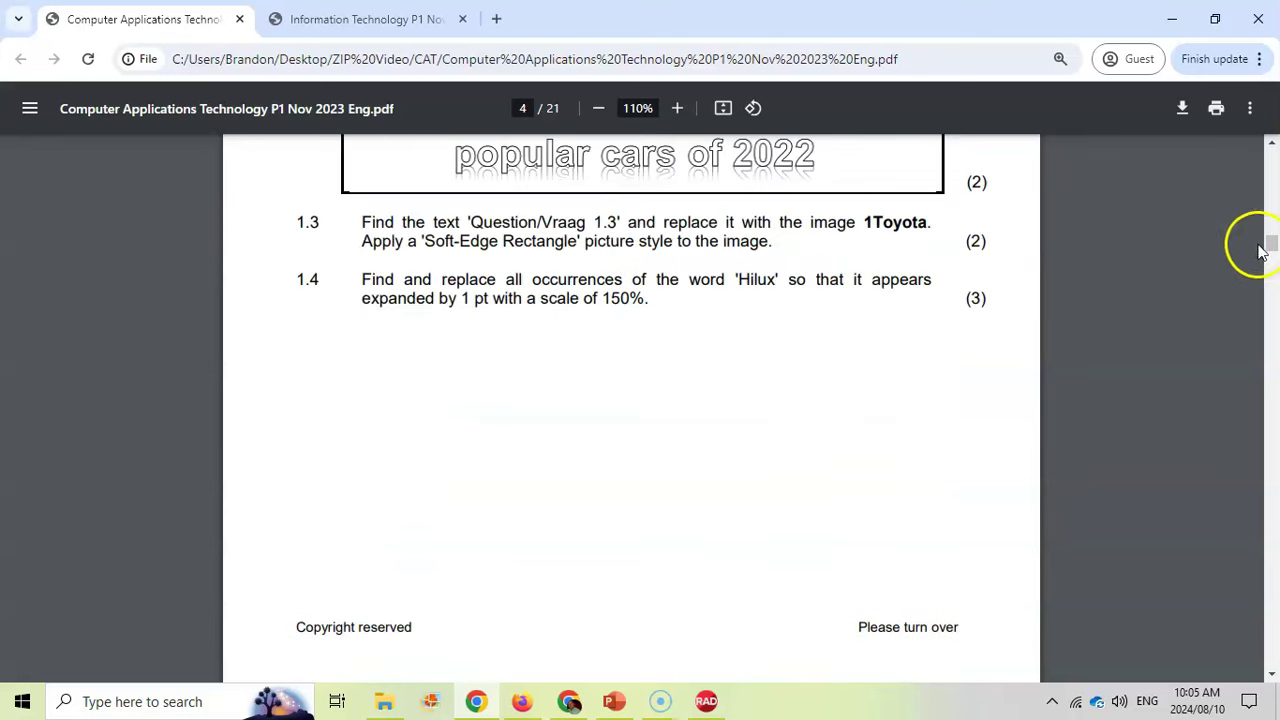
left_click_drag(1274, 294, 1274, 547)
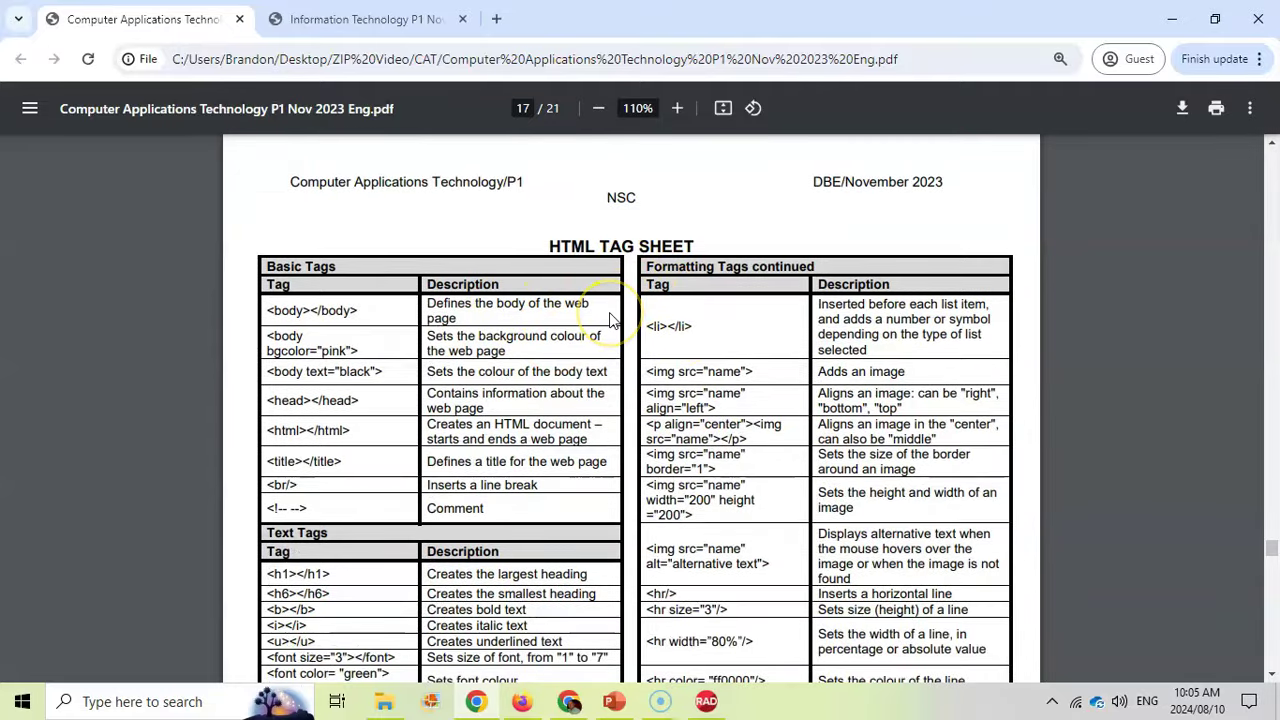
scroll(612, 318, "down", 10)
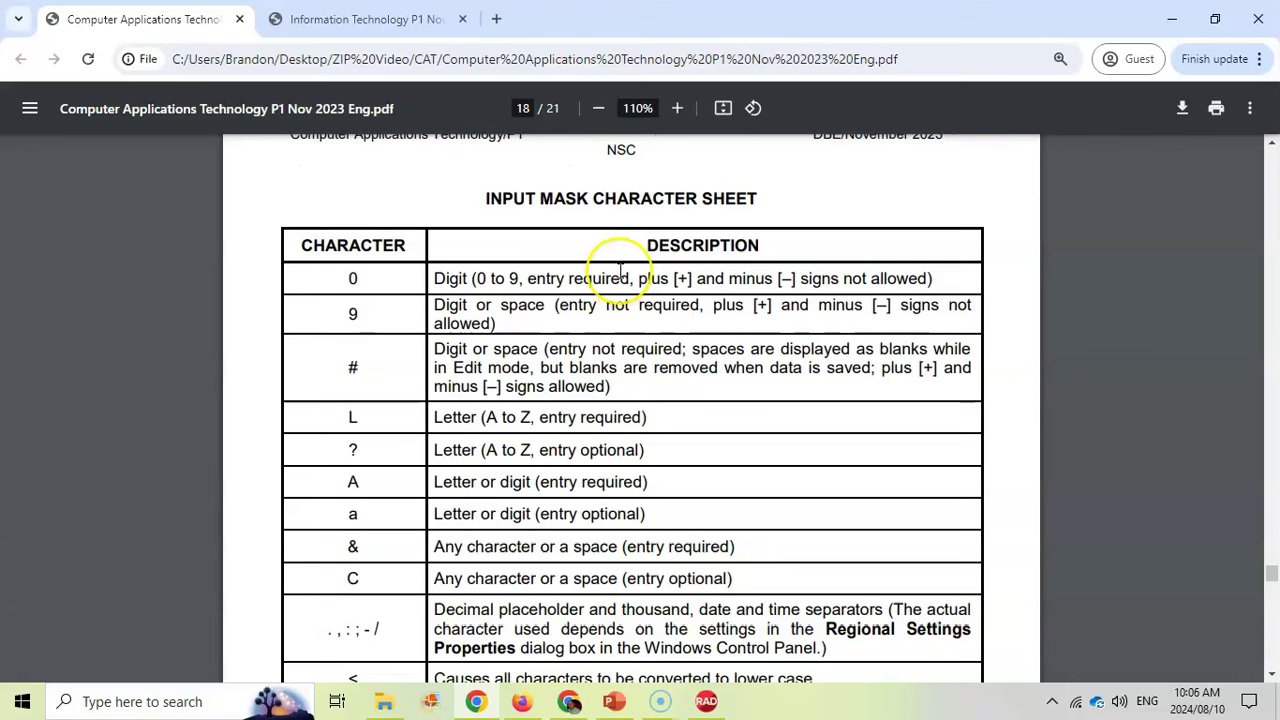
scroll(620, 272, "down", 12)
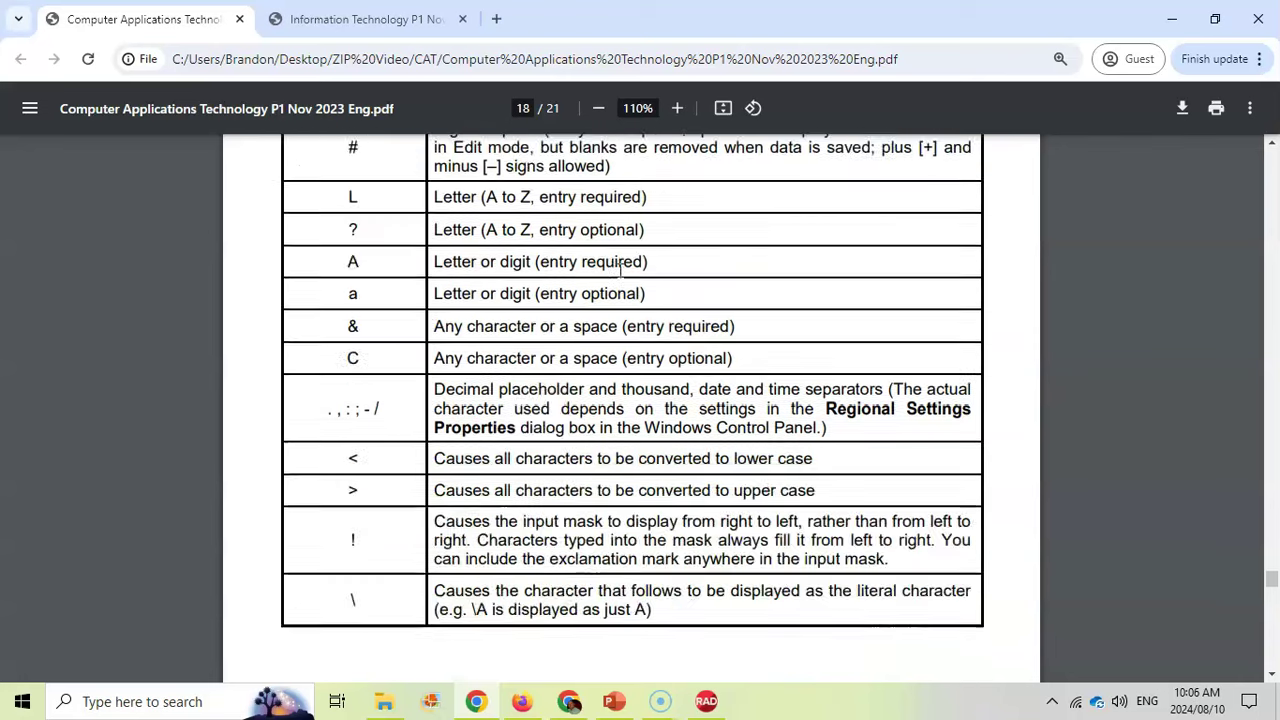
scroll(616, 275, "down", 12)
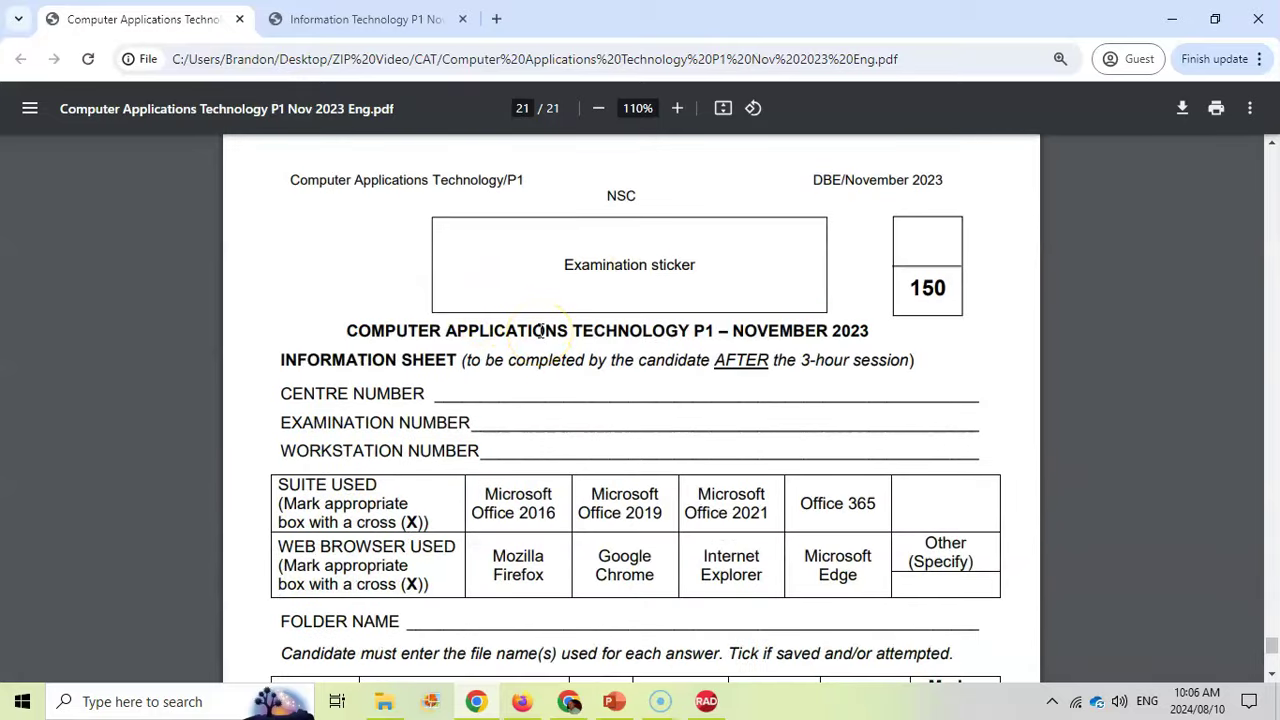
Review the information sheet's file-name table, 1Top10 through 7NewLogo, totalling 150 marks
scroll(540, 331, "down", 1)
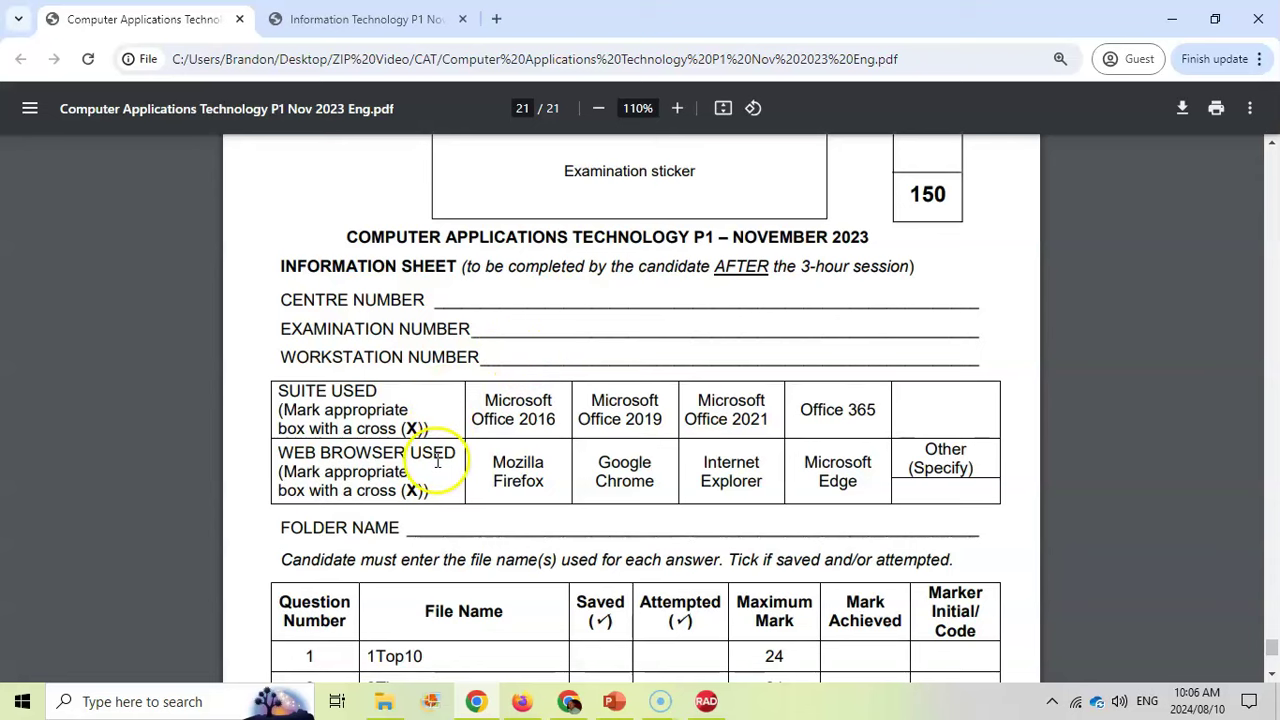
scroll(437, 461, "down", 4)
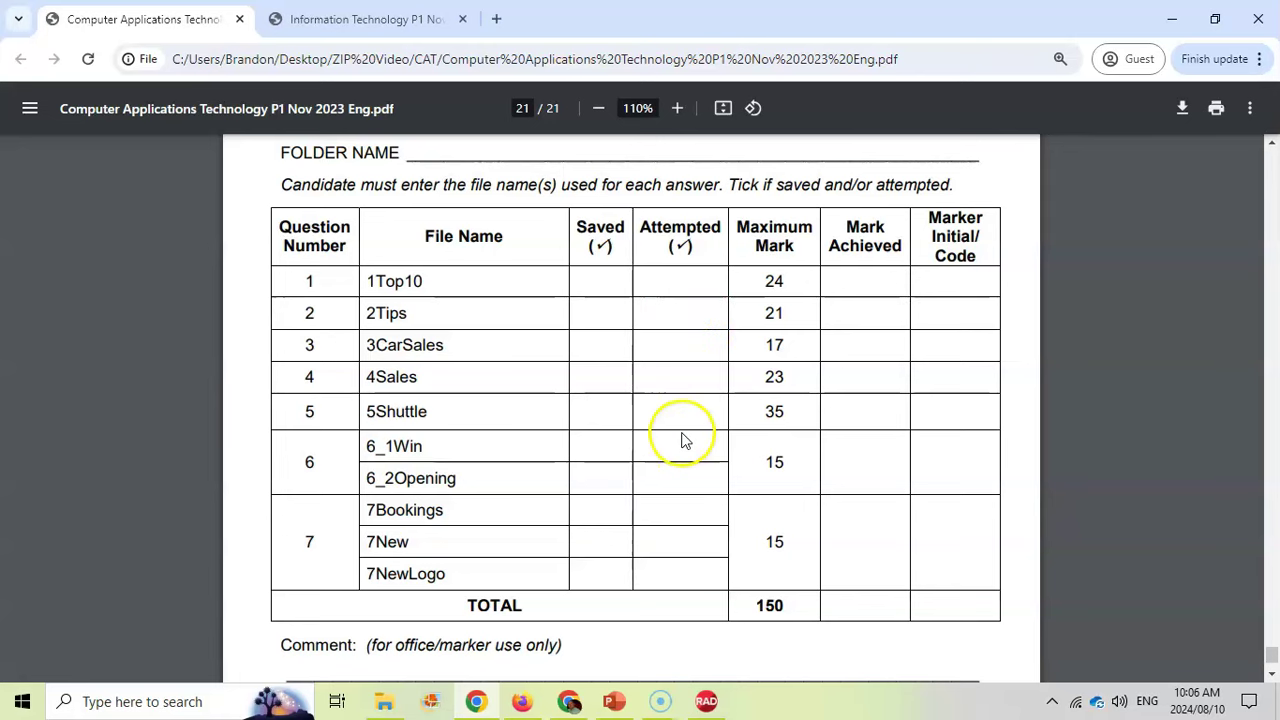
scroll(677, 443, "up", 2)
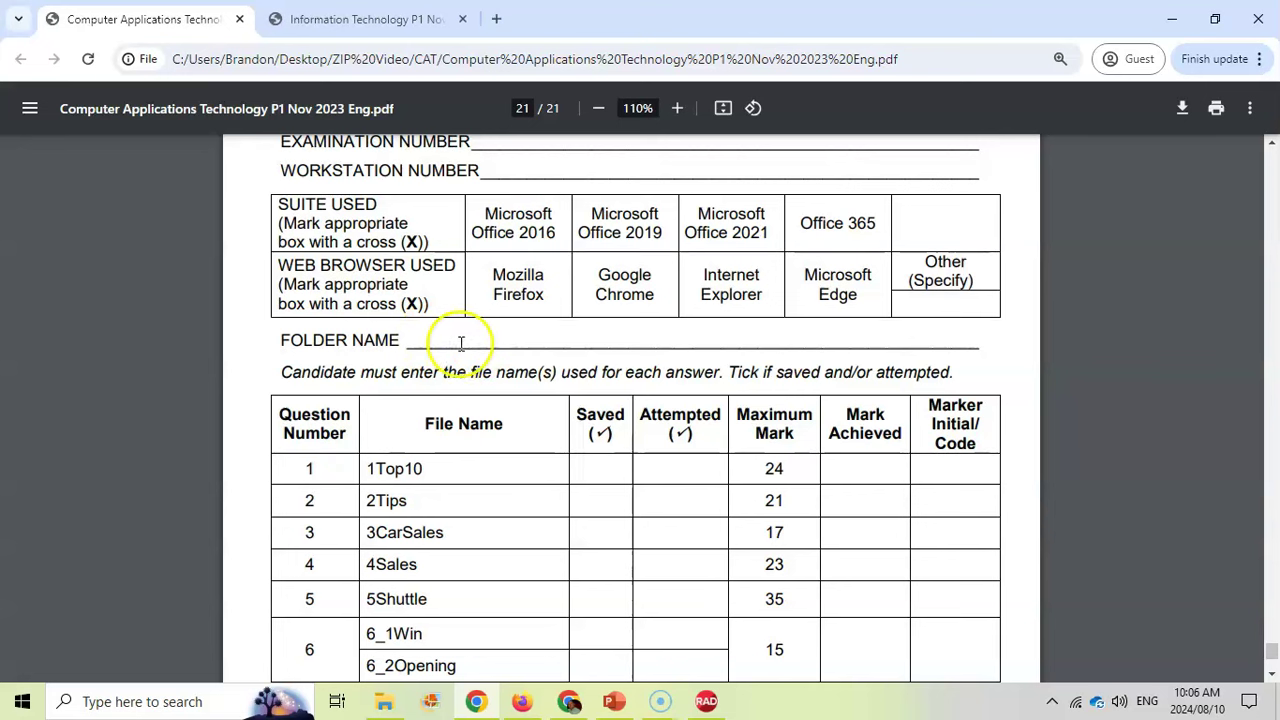
scroll(528, 330, "up", 2)
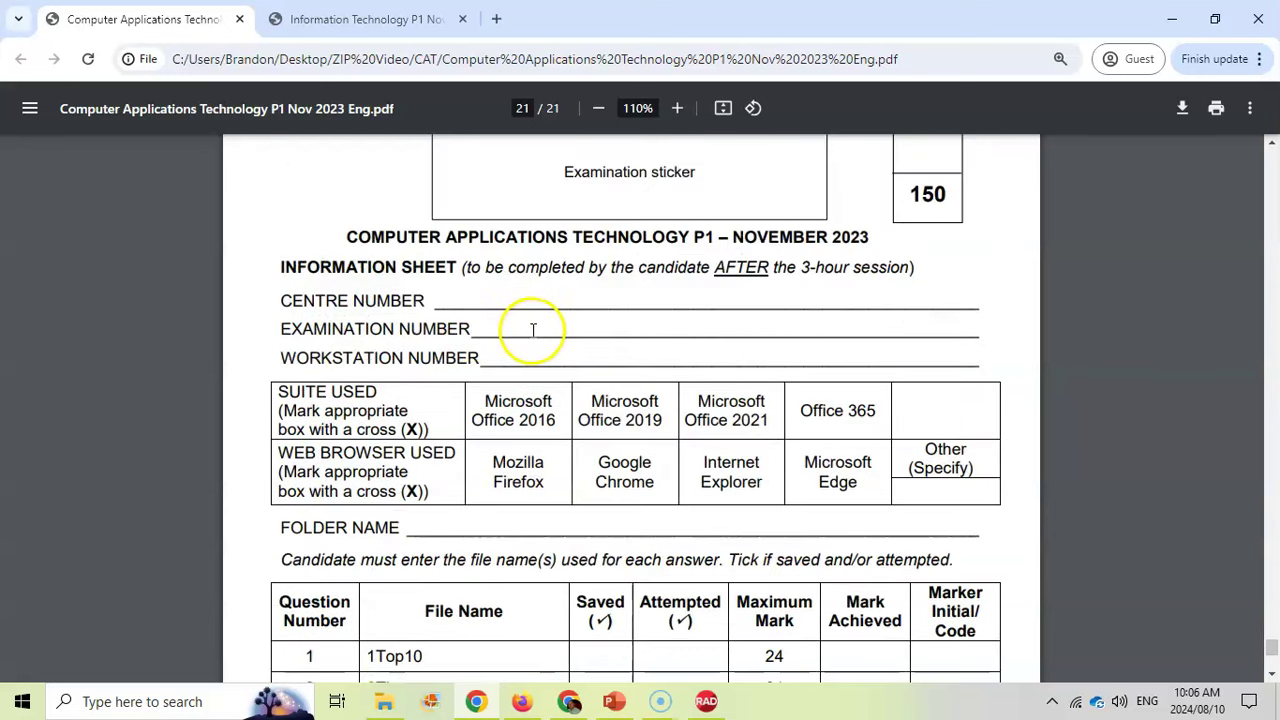
scroll(533, 330, "down", 4)
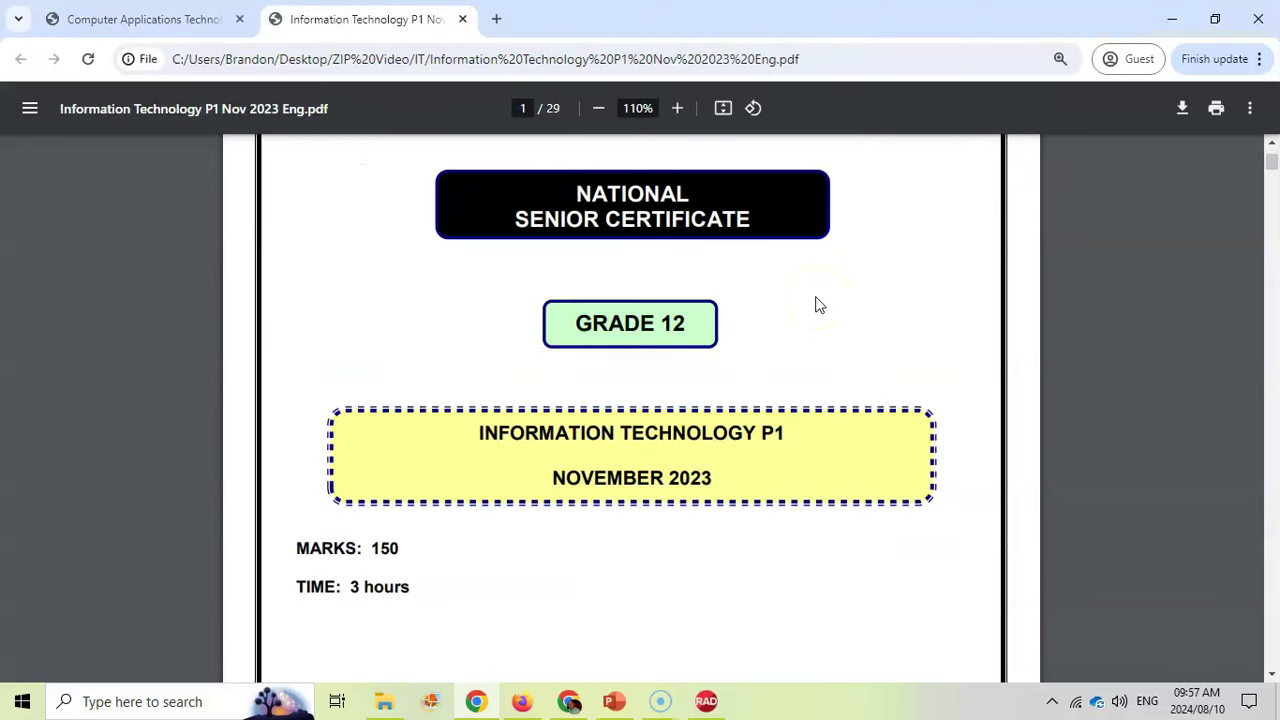
Scroll the IT paper down to item 14's extraction instructions on page 3
scroll(815, 305, "down", 19)
scroll(688, 318, "down", 5)
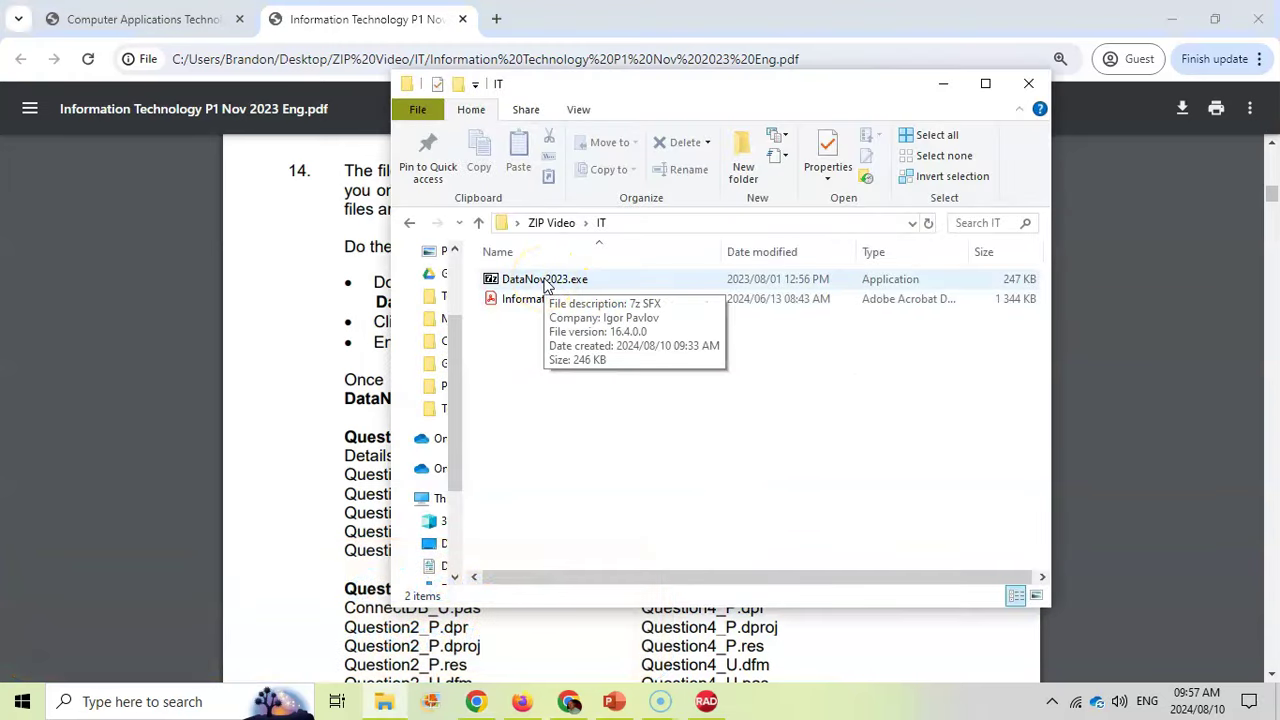
Extract DataNov2023.exe with the password copied from item 14, then close the failed 26-error run
double_click(545, 282)
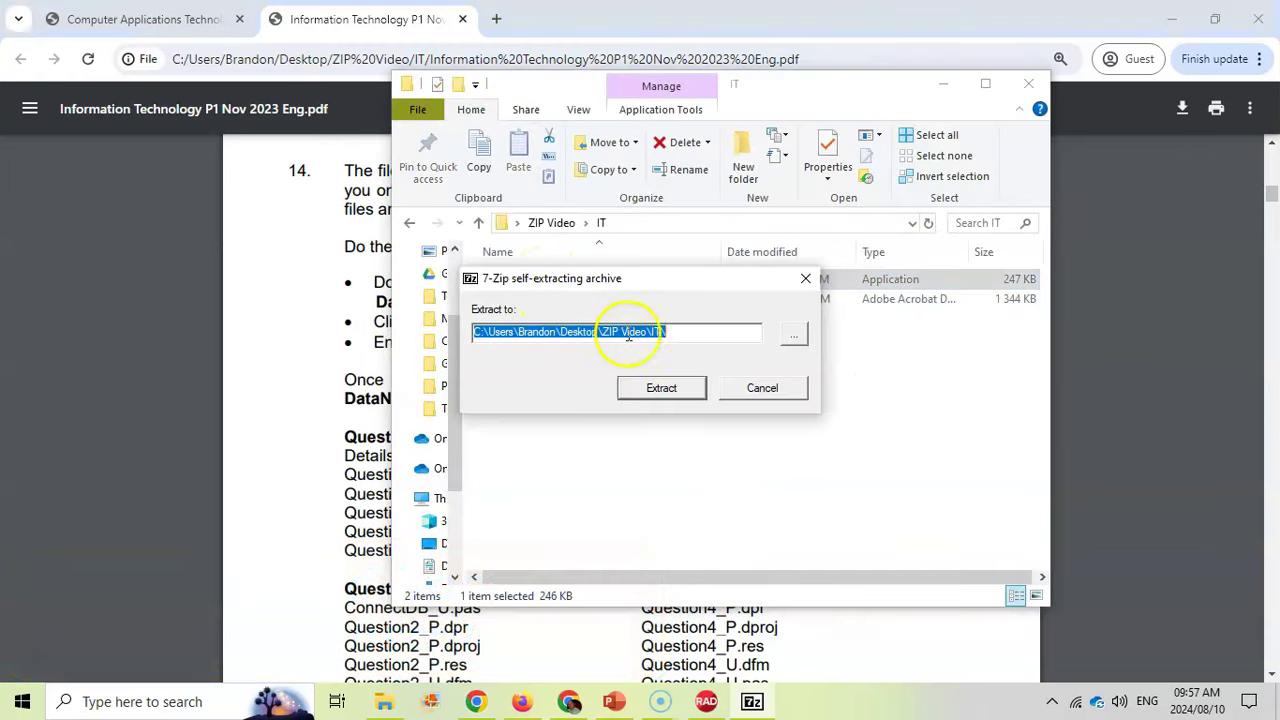
key("alt+Tab")
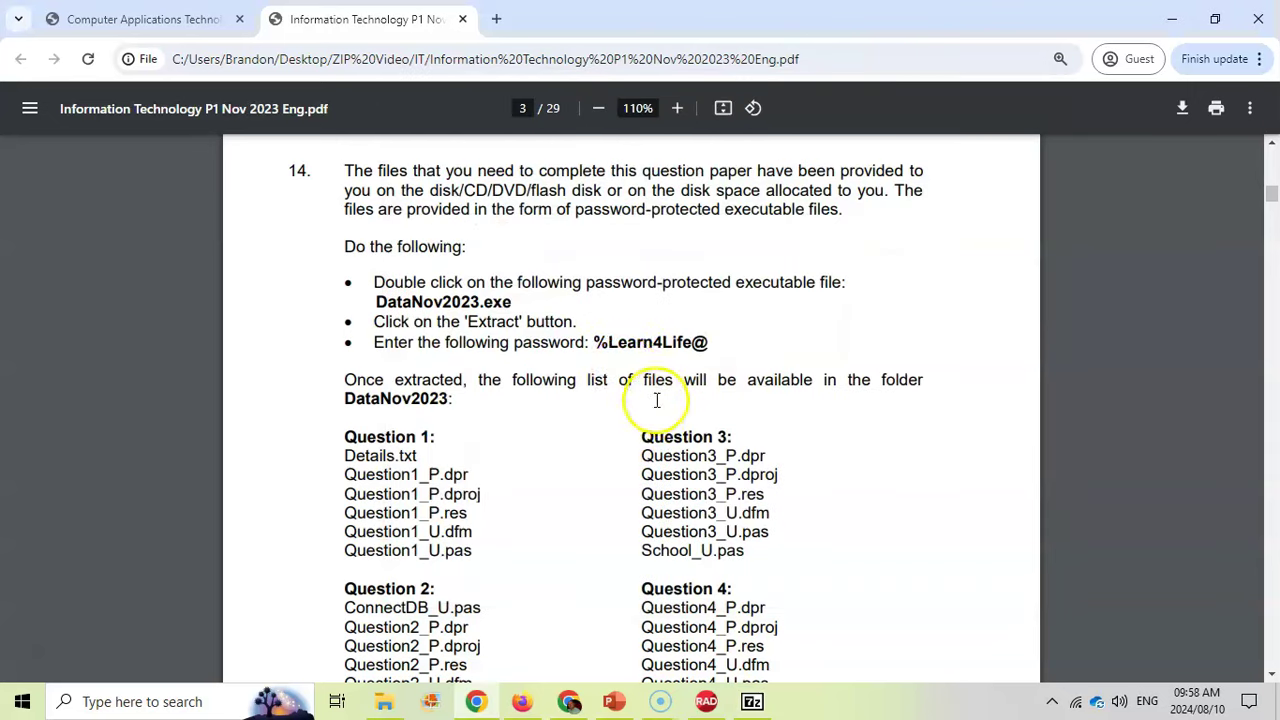
left_click_drag(633, 342, 708, 342)
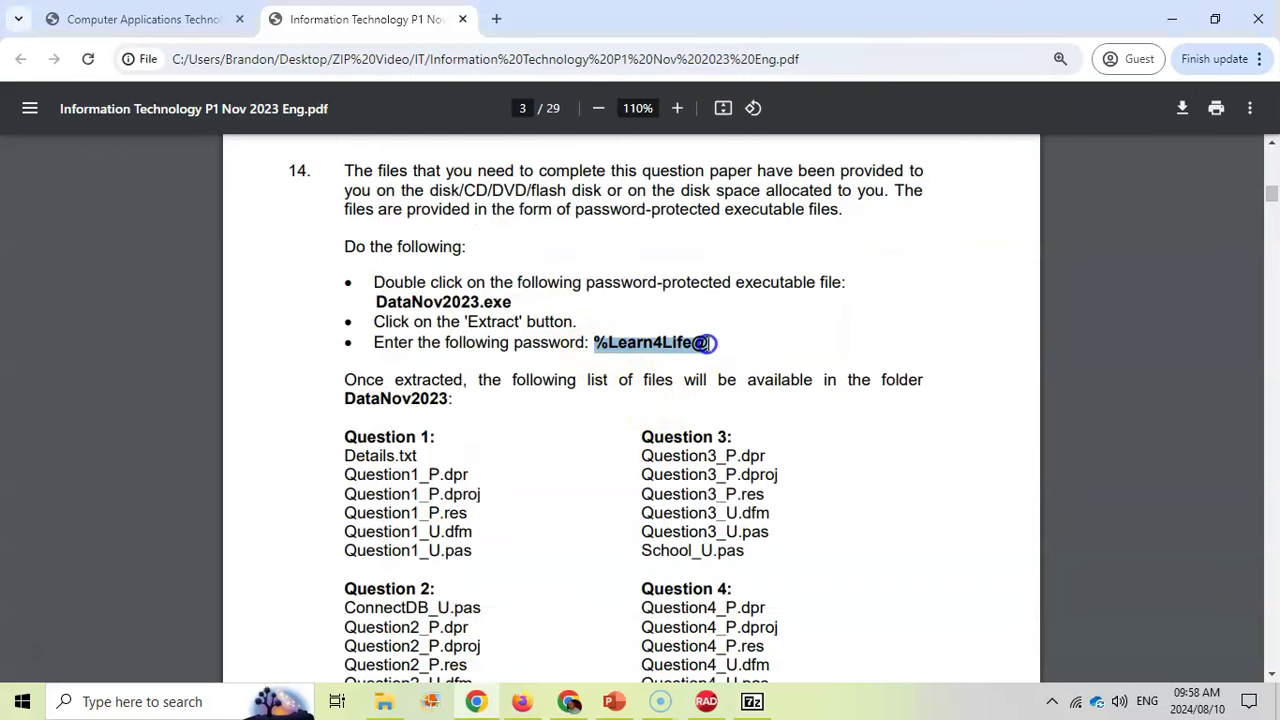
key("ctrl+c")
key("alt+Tab")
key("ctrl+v")
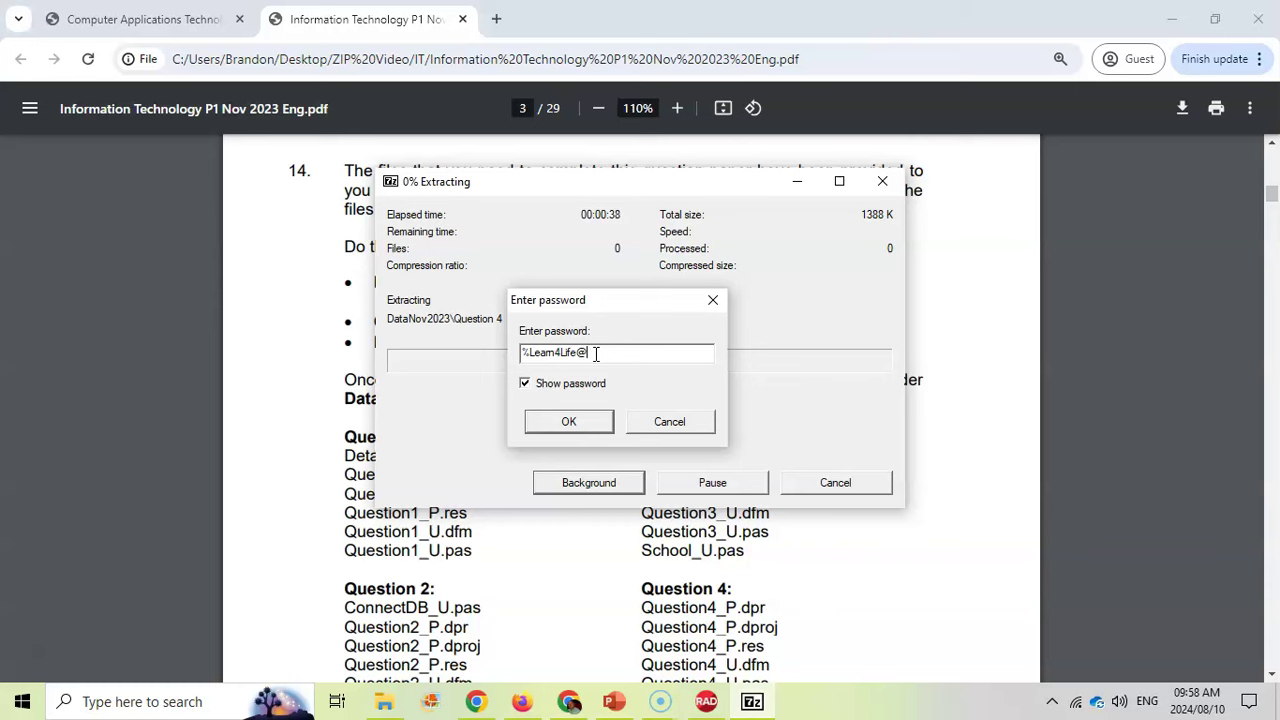
left_click(569, 421)
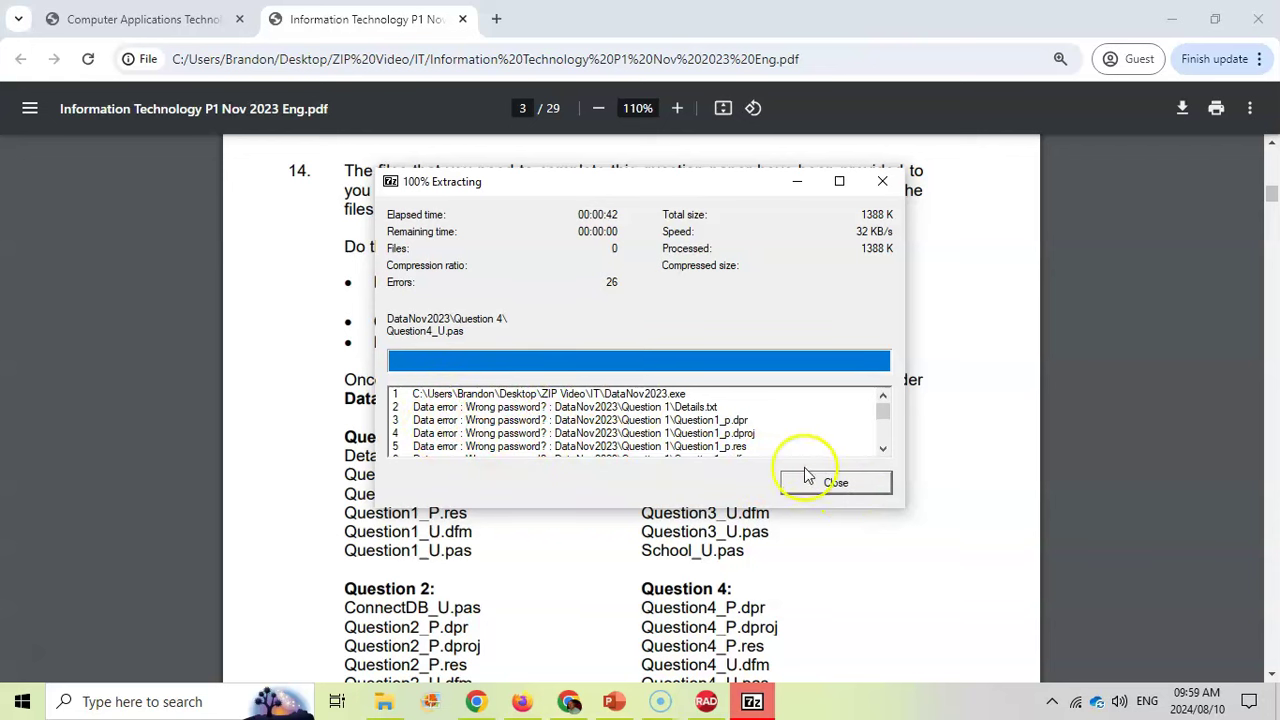
left_click(833, 484)
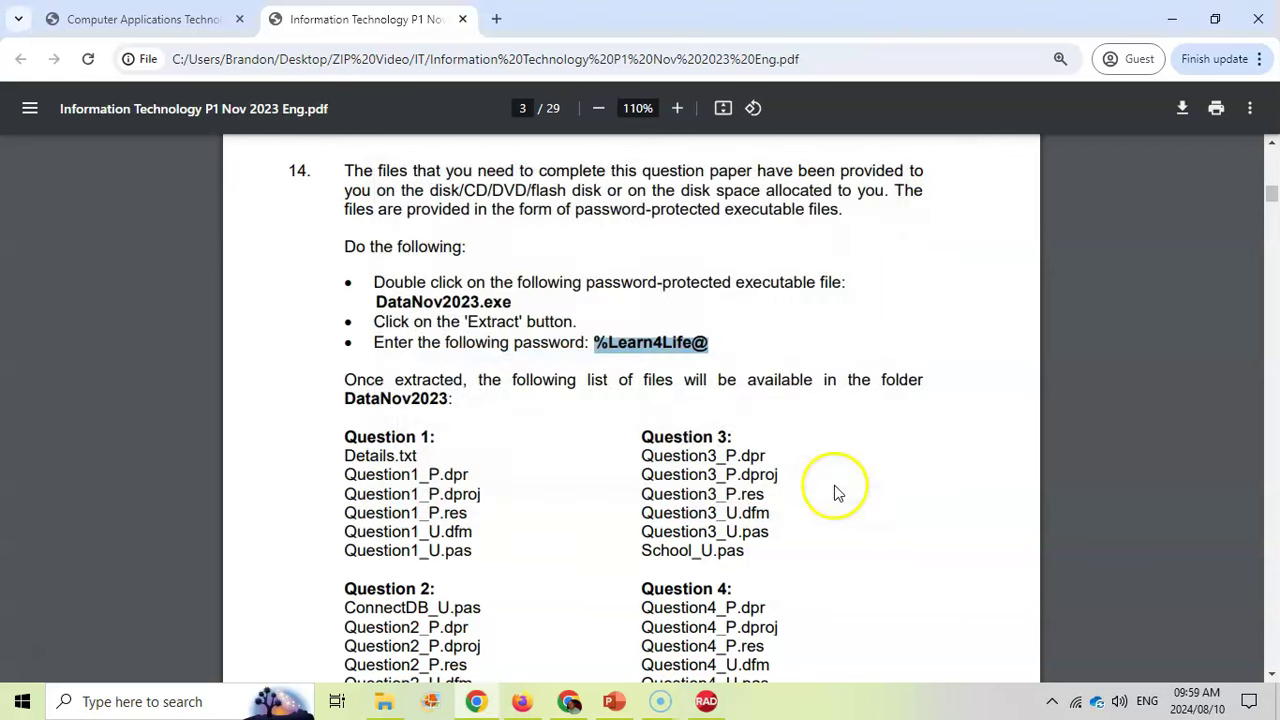
Check DataNov2023's Question 1 and Question 3 folders, find them empty, and return to IT
left_click(386, 702)
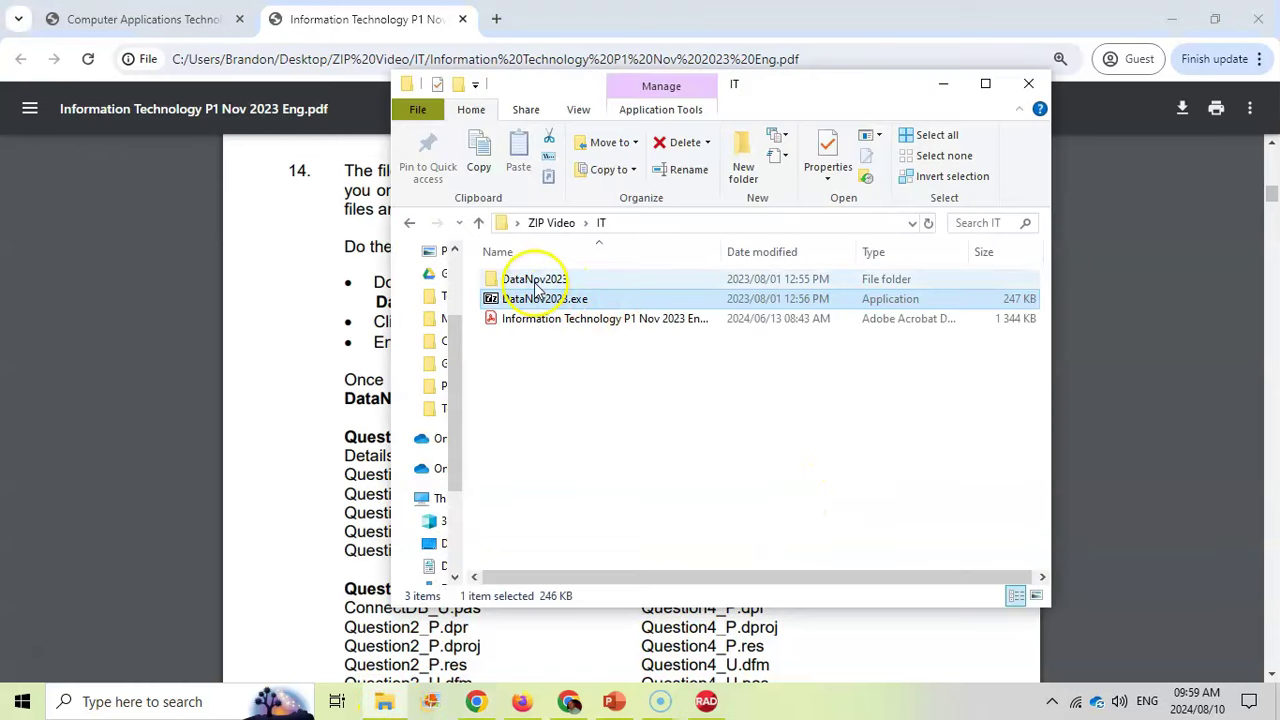
double_click(535, 282)
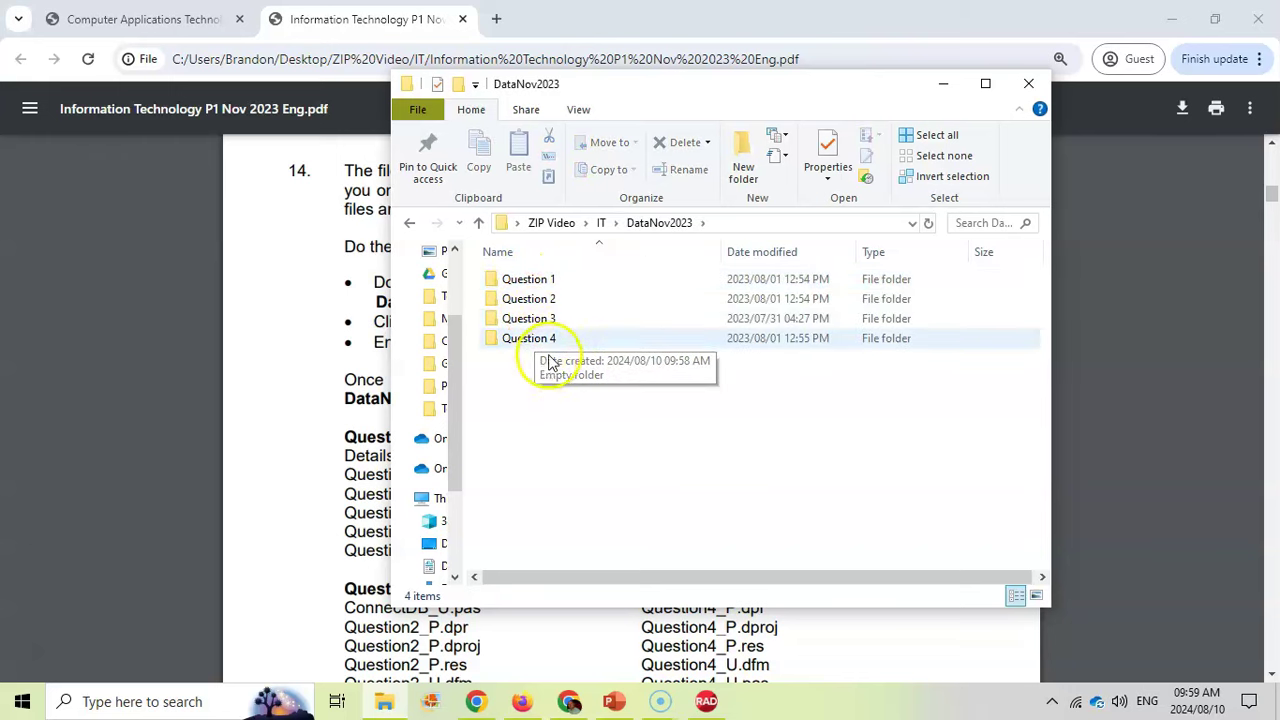
left_click(558, 348)
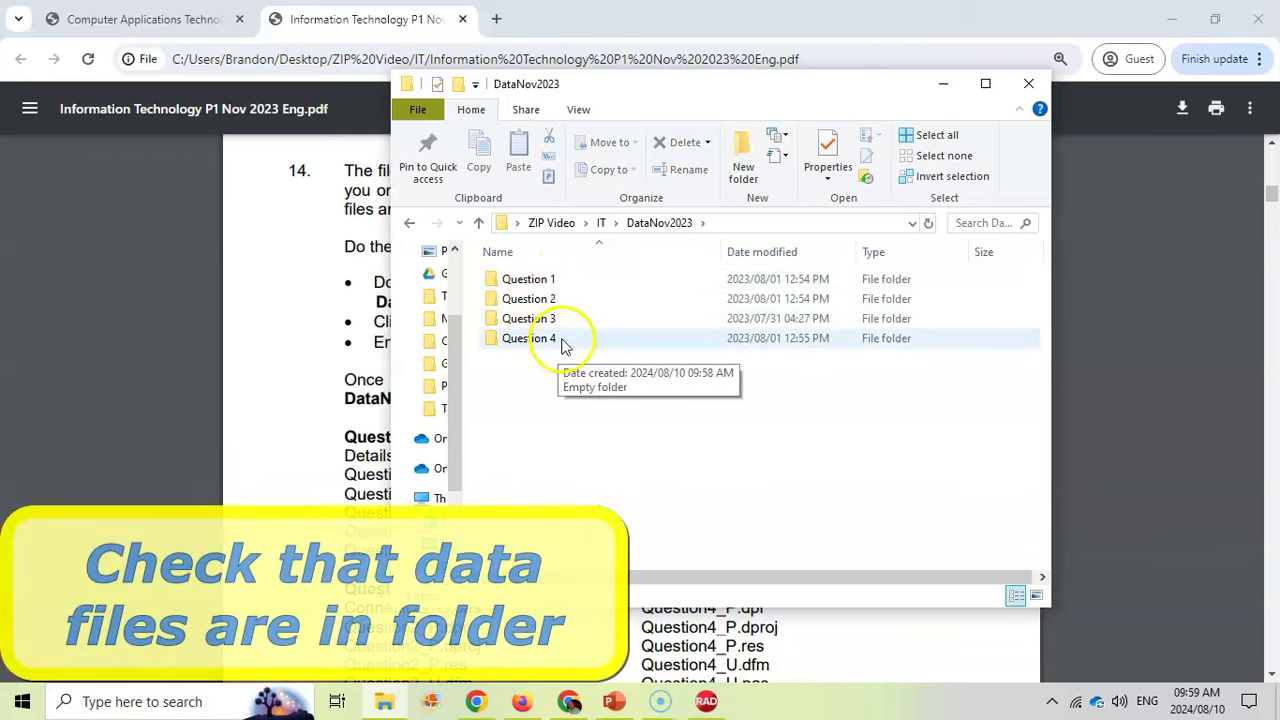
key("Home")
double_click(530, 282)
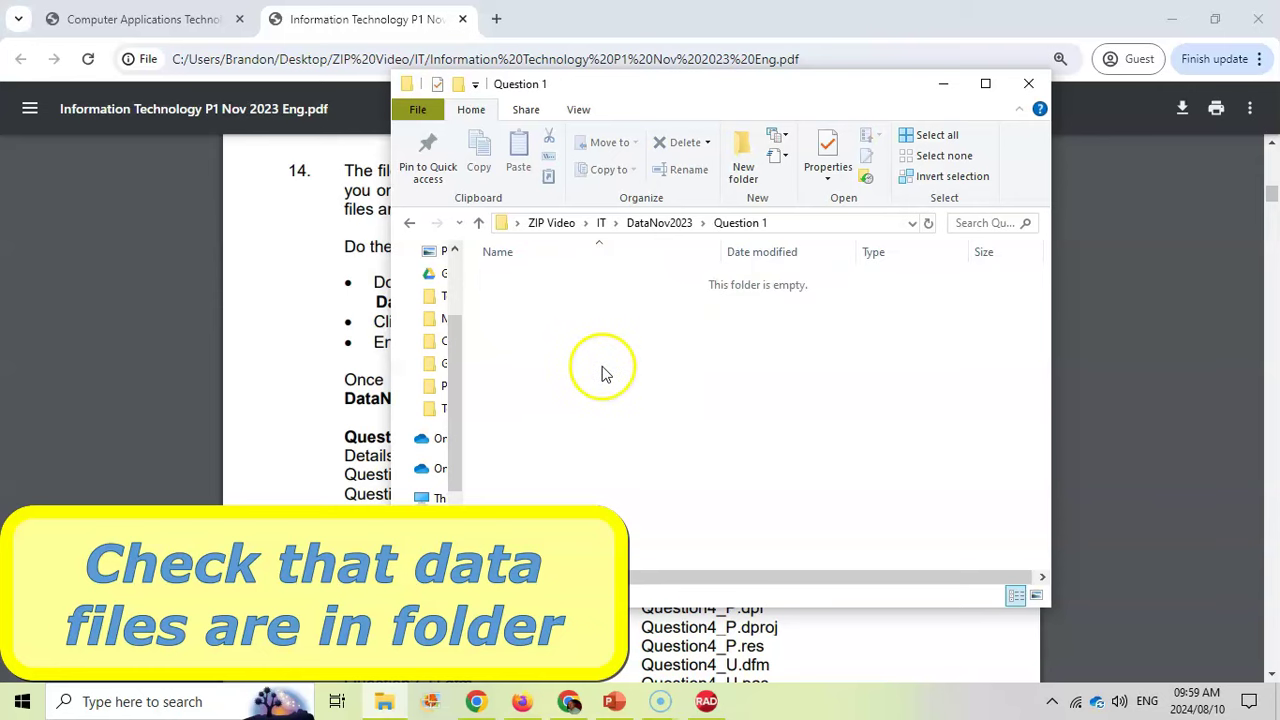
left_click(662, 226)
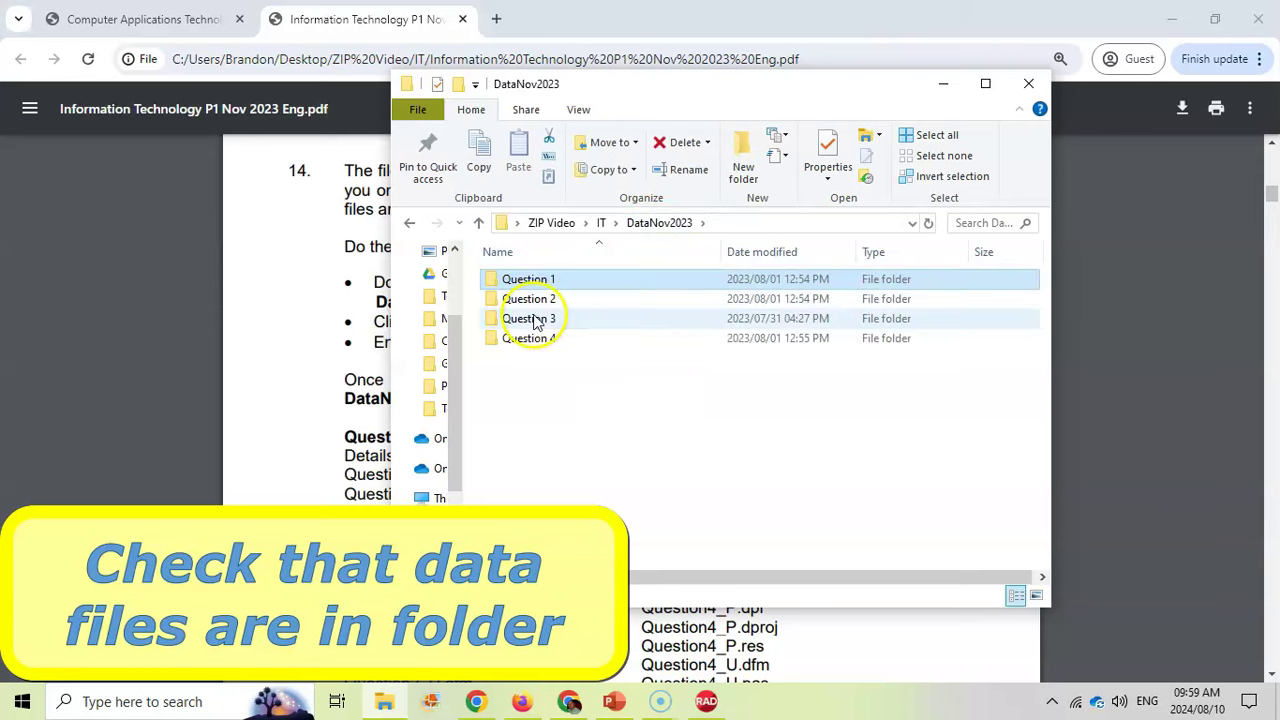
double_click(533, 316)
left_click(664, 222)
left_click(603, 225)
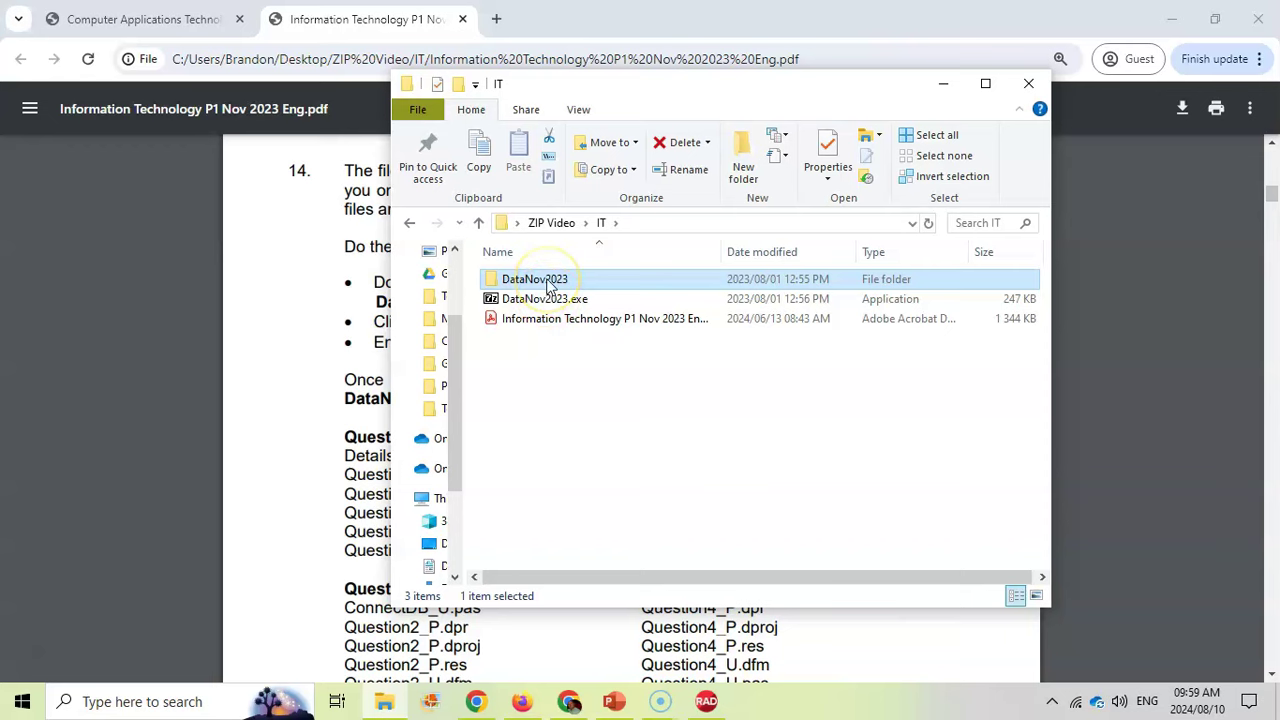
Delete the empty DataNov2023 folder and re-extract the archive into IT with the pasted password
key("Delete")
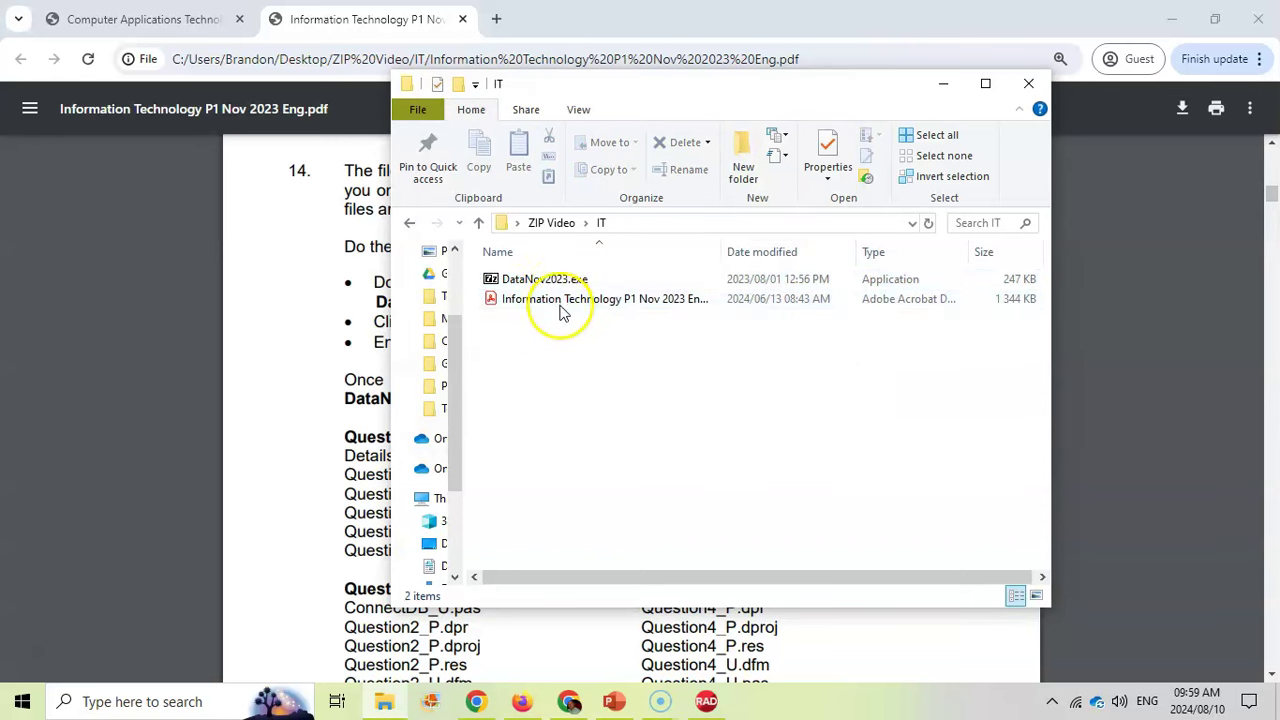
double_click(556, 283)
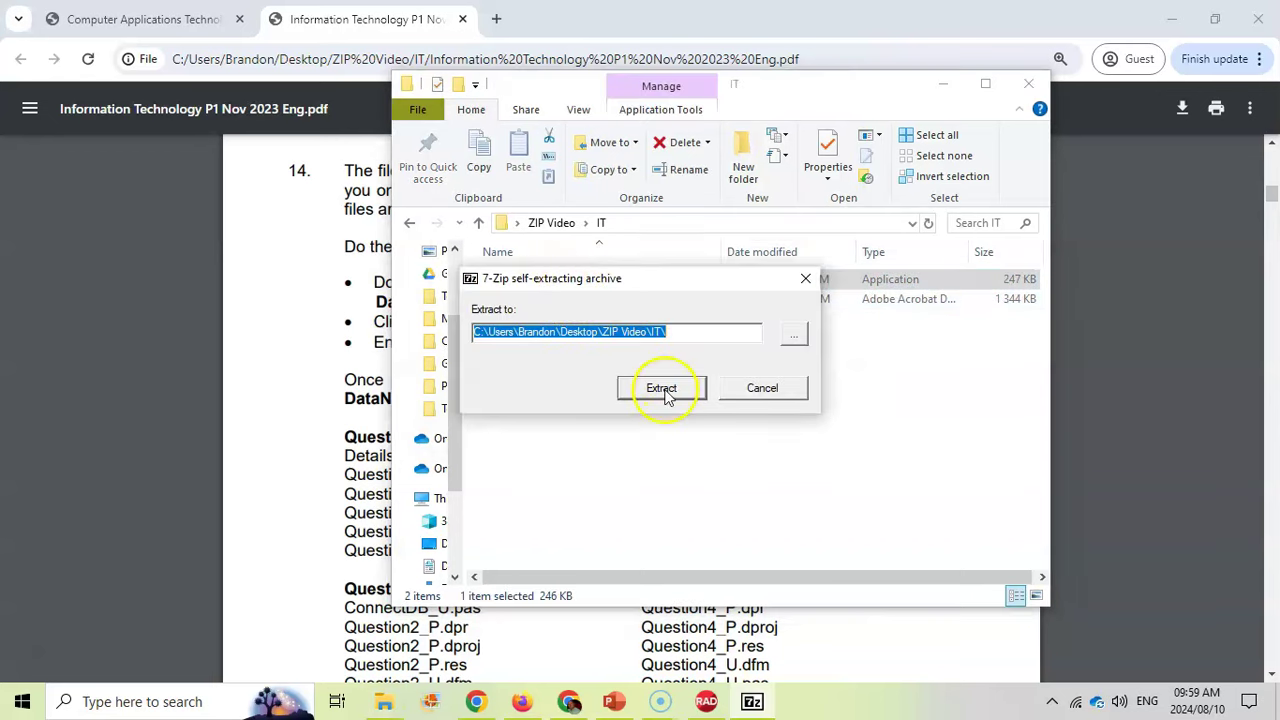
left_click(661, 388)
key("ctrl+v")
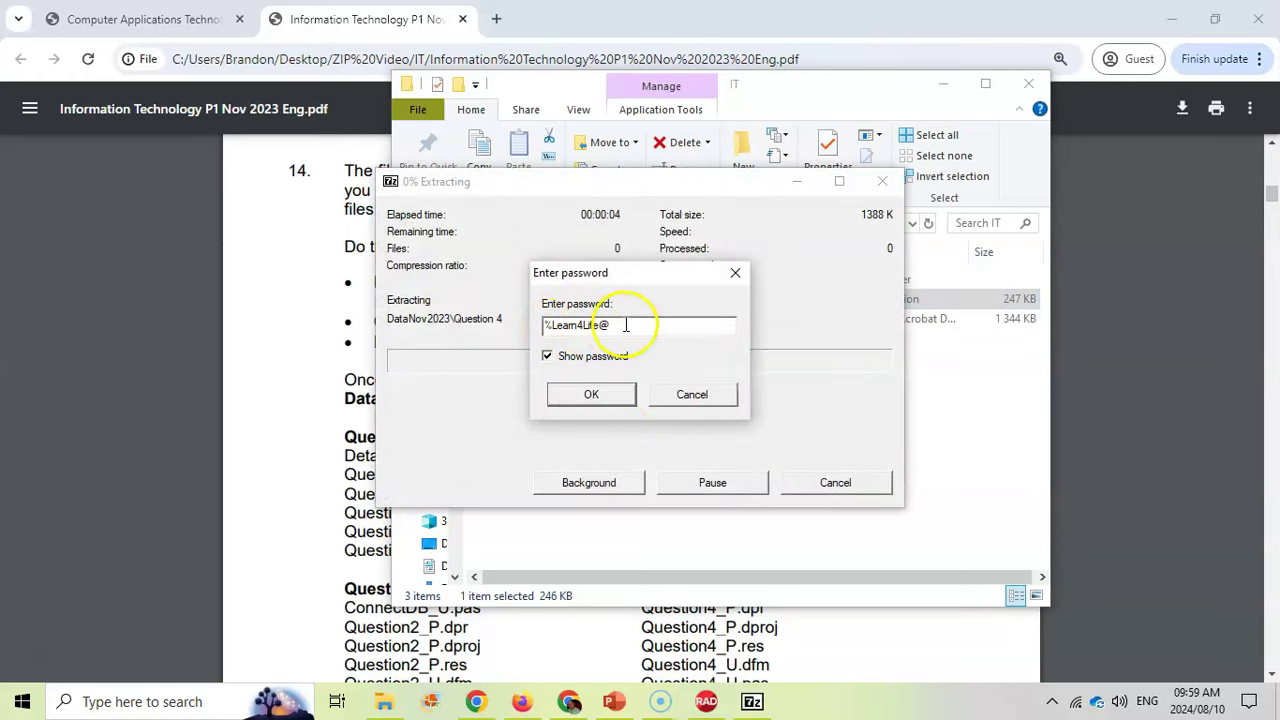
left_click(617, 396)
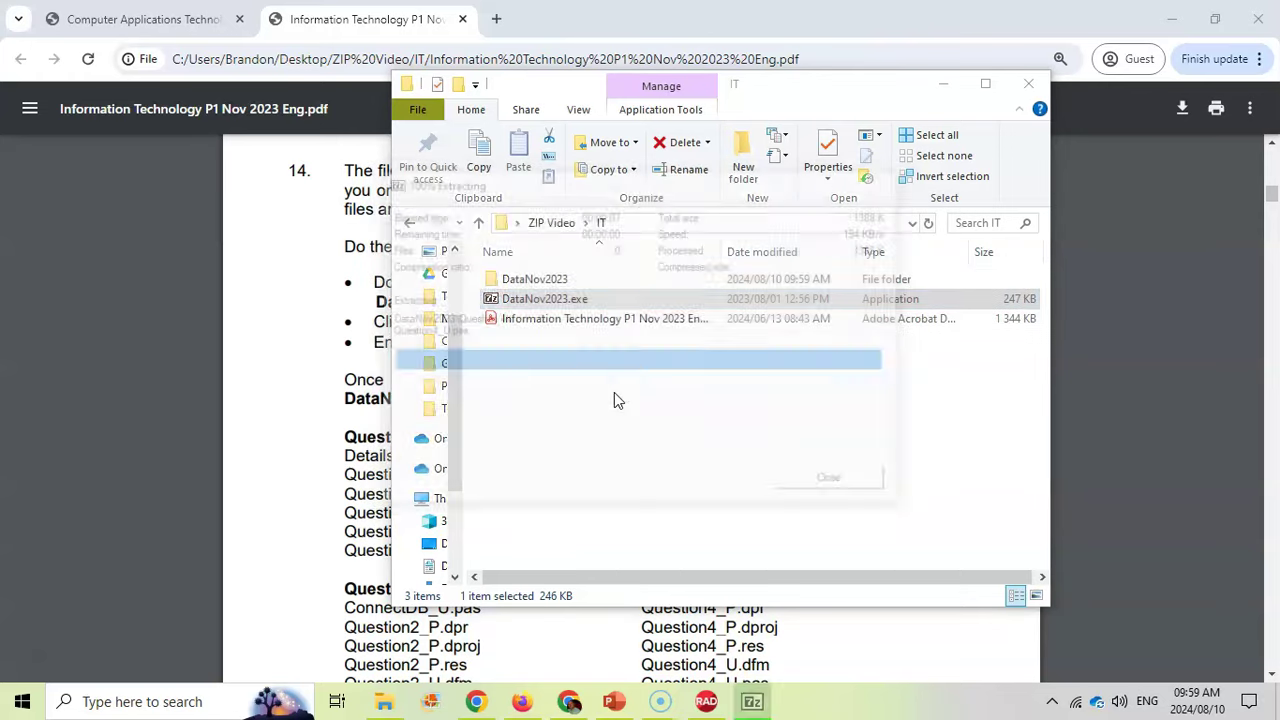
Inspect the Question 1 and Question 3 folders in DataNov2023, then return to the IT folder
double_click(545, 282)
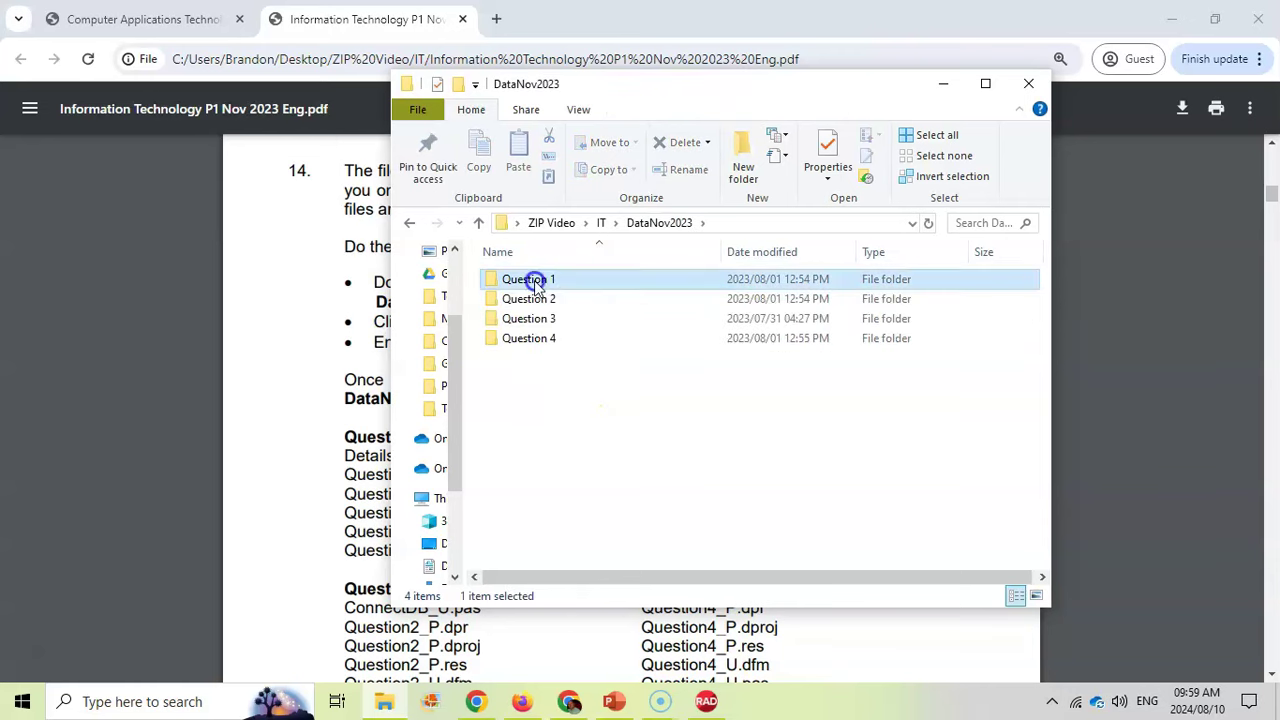
double_click(540, 281)
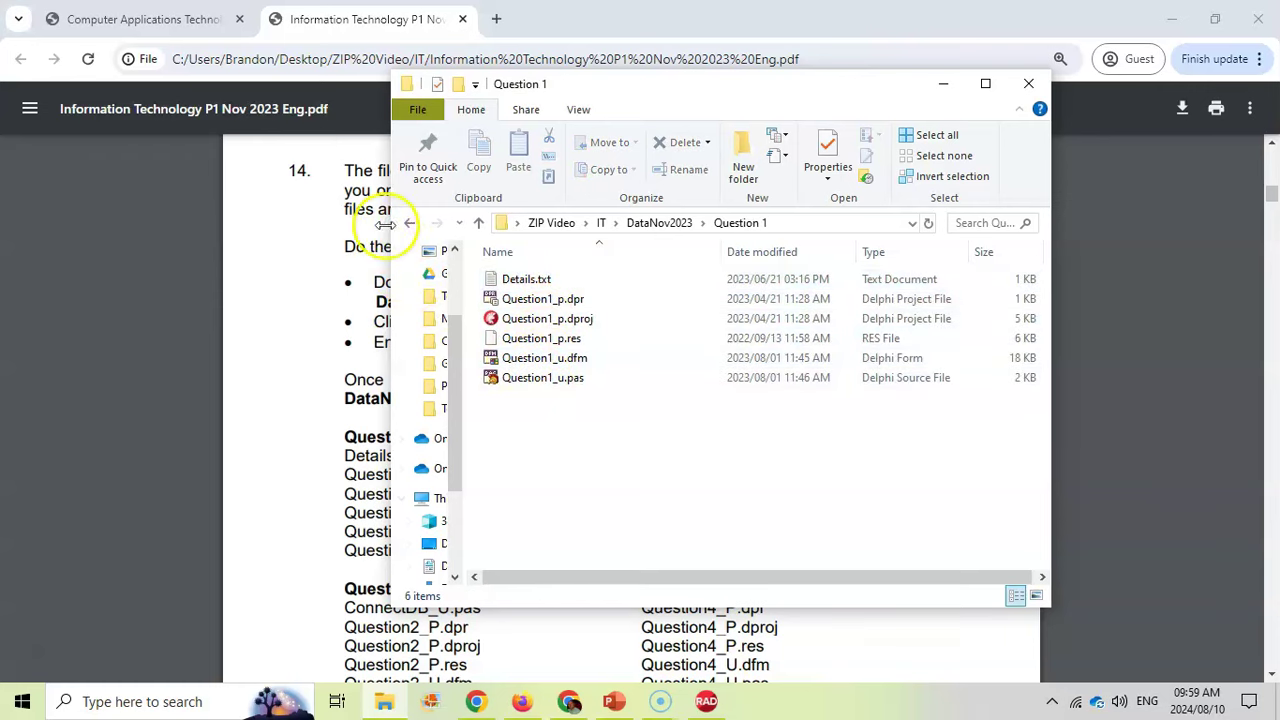
left_click(409, 223)
double_click(528, 319)
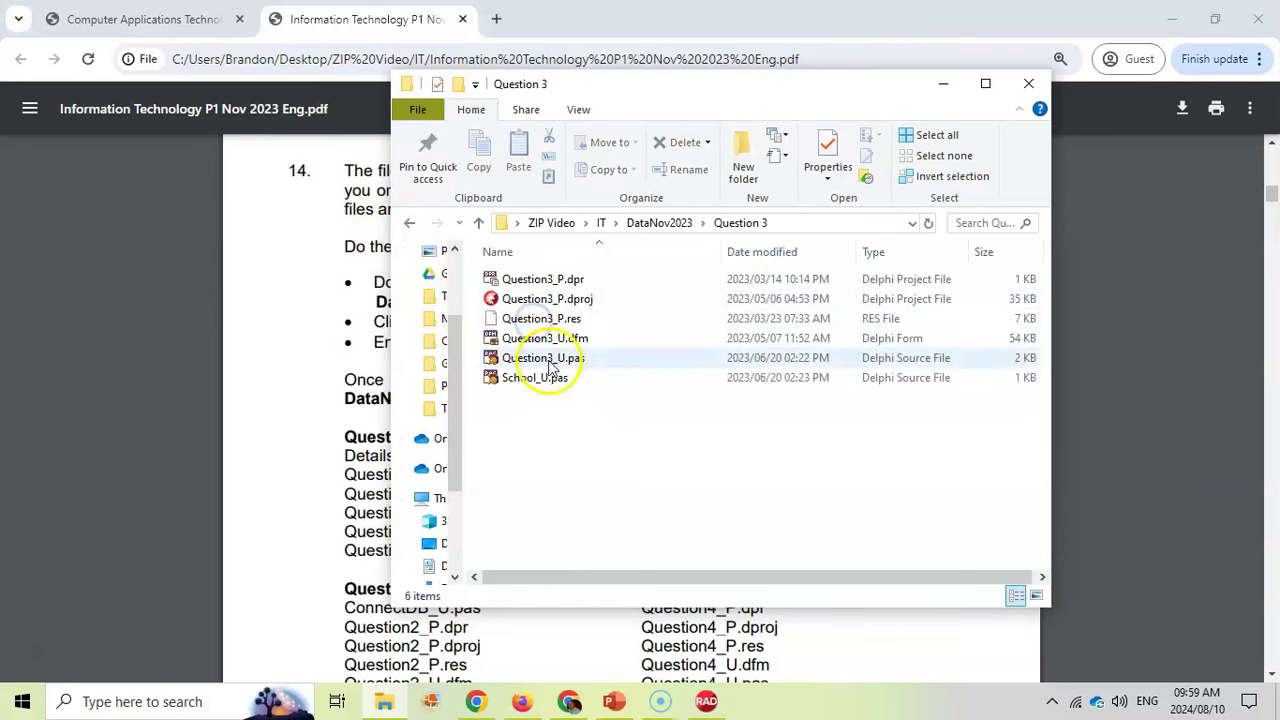
left_click(408, 222)
left_click(408, 222)
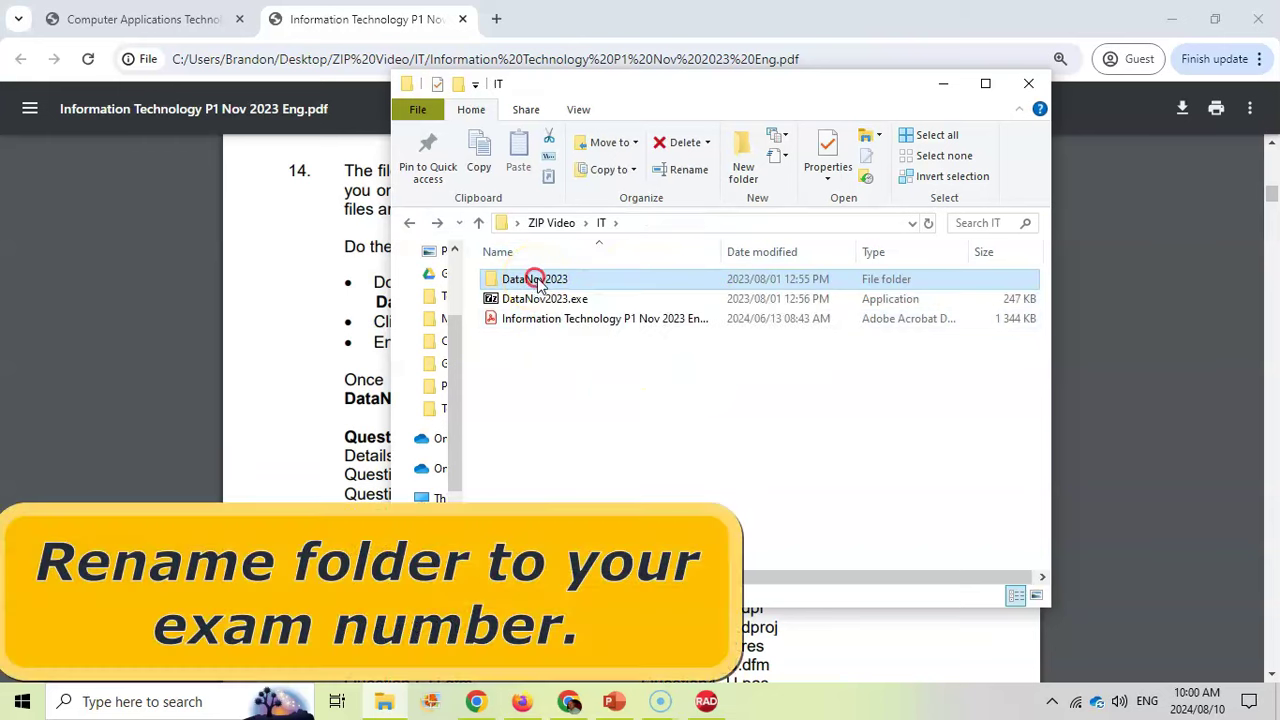
Rename the extracted DataNov2023 folder to the examination number
left_click(689, 171)
type("45")
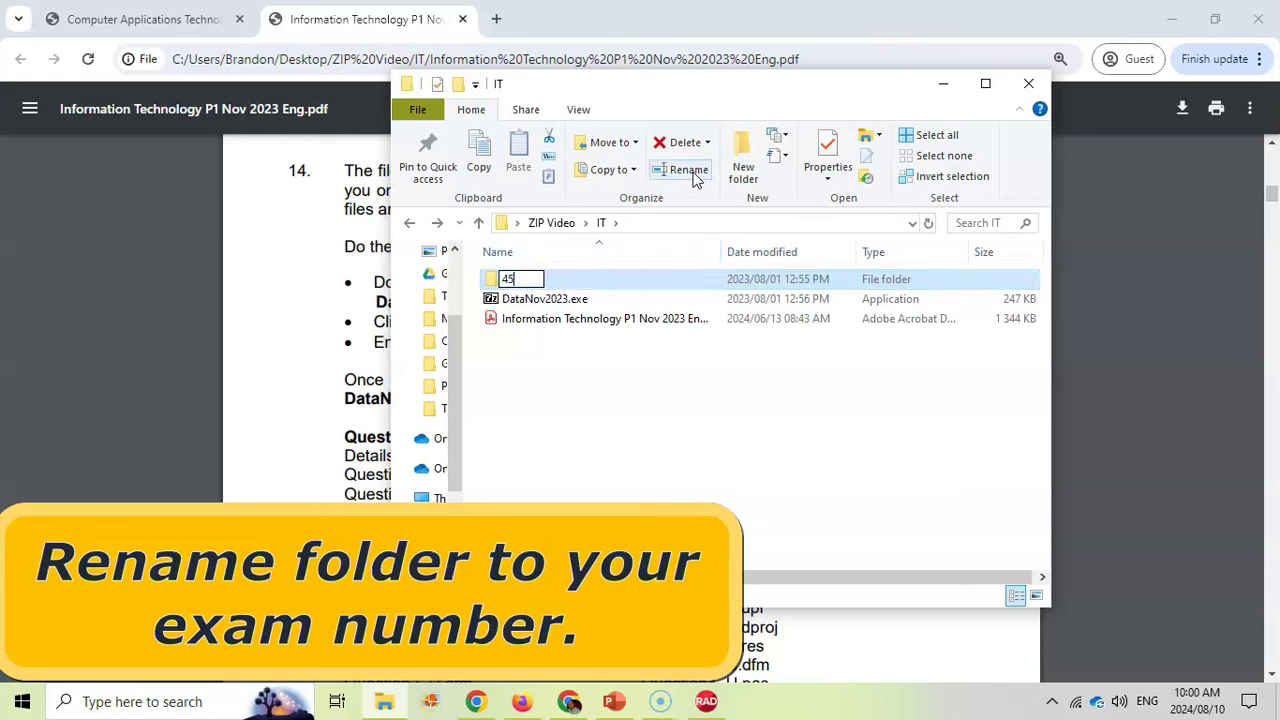
type("6987")
left_click(560, 279)
type("456")
key("Return")
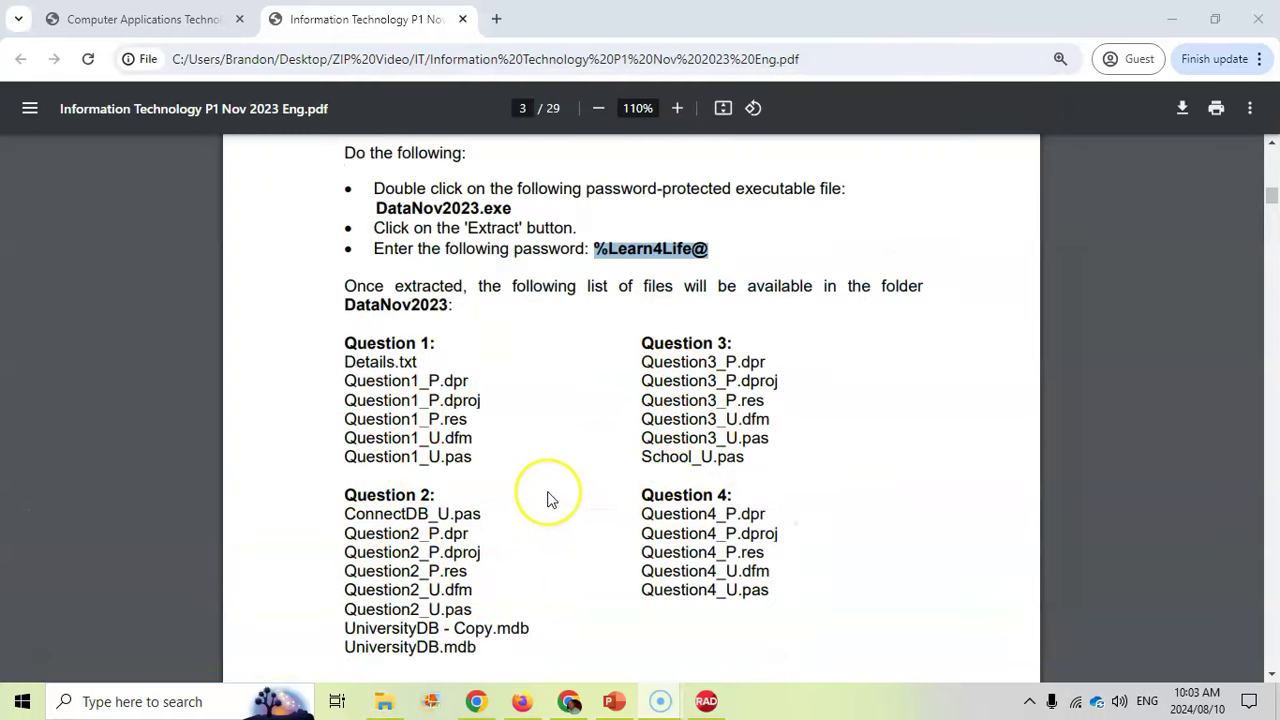
Review instruction 11's exam-number comment rule on page 2, then bring up Delphi's Question3_P project
scroll(548, 500, "up", 7)
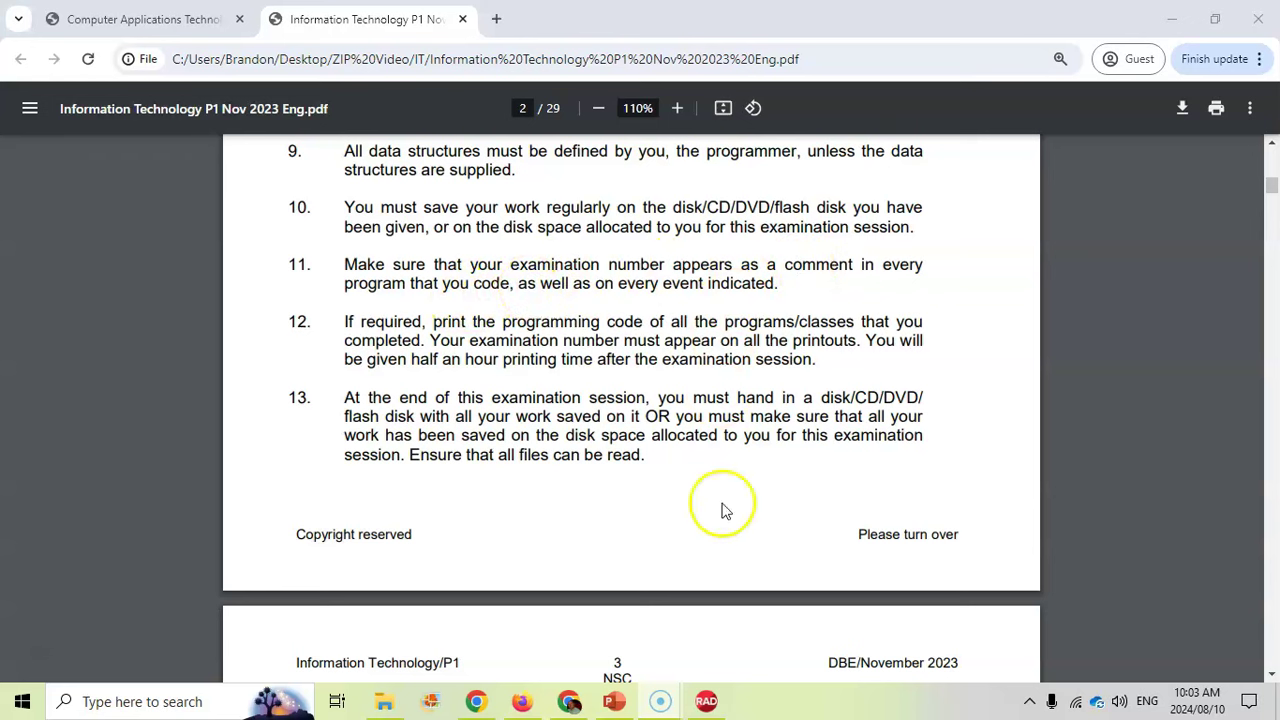
left_click(706, 701)
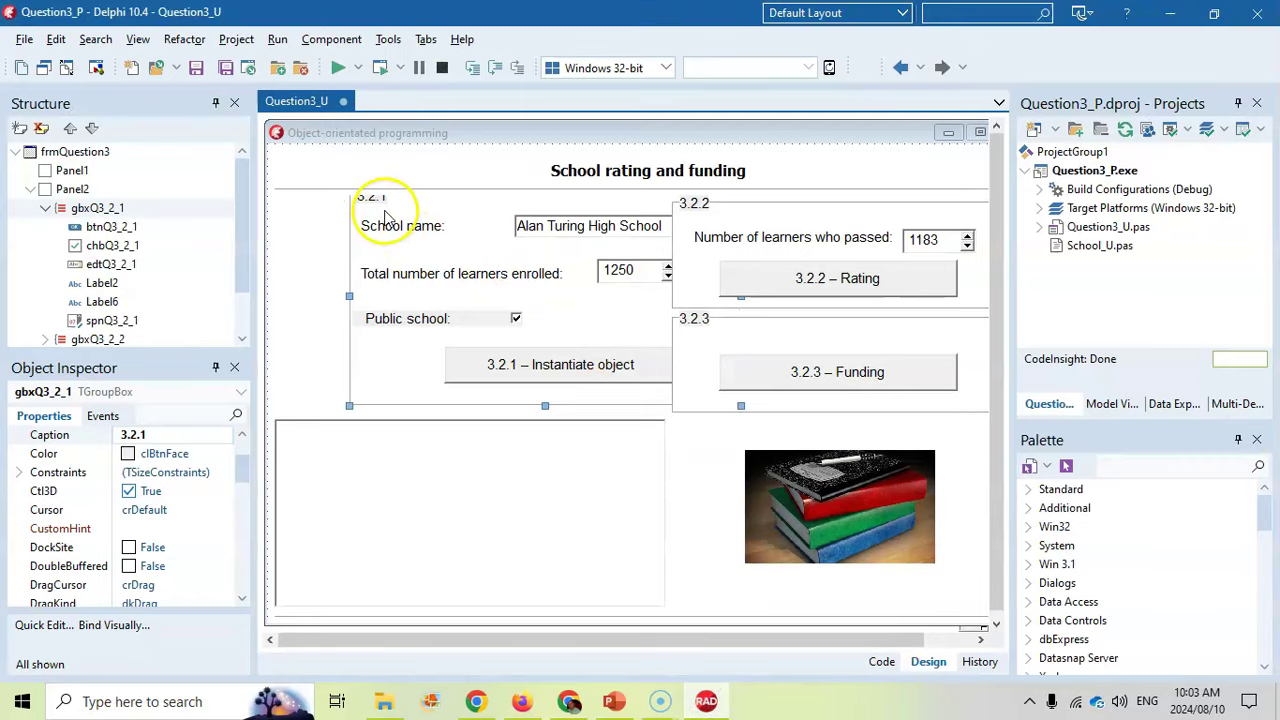
Add the exam number to Question3_U's line-2 comment in the code view, then bring up File Explorer
left_click(68, 72)
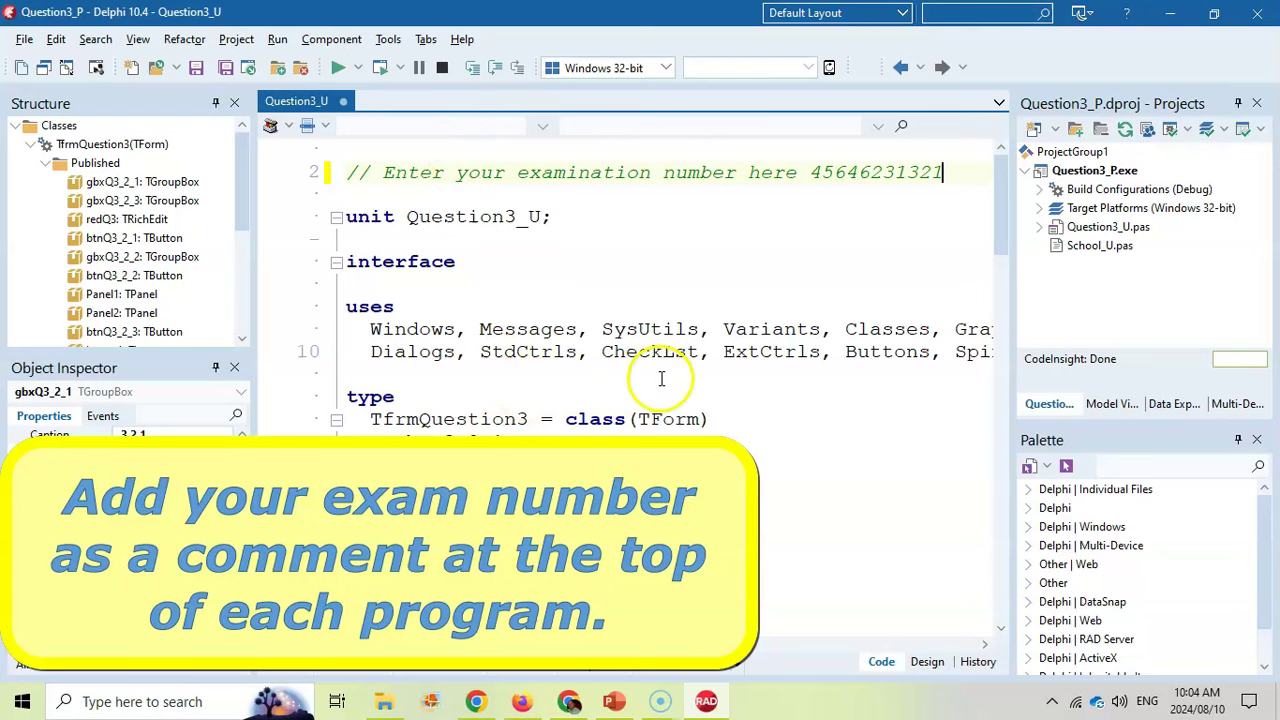
left_click(386, 700)
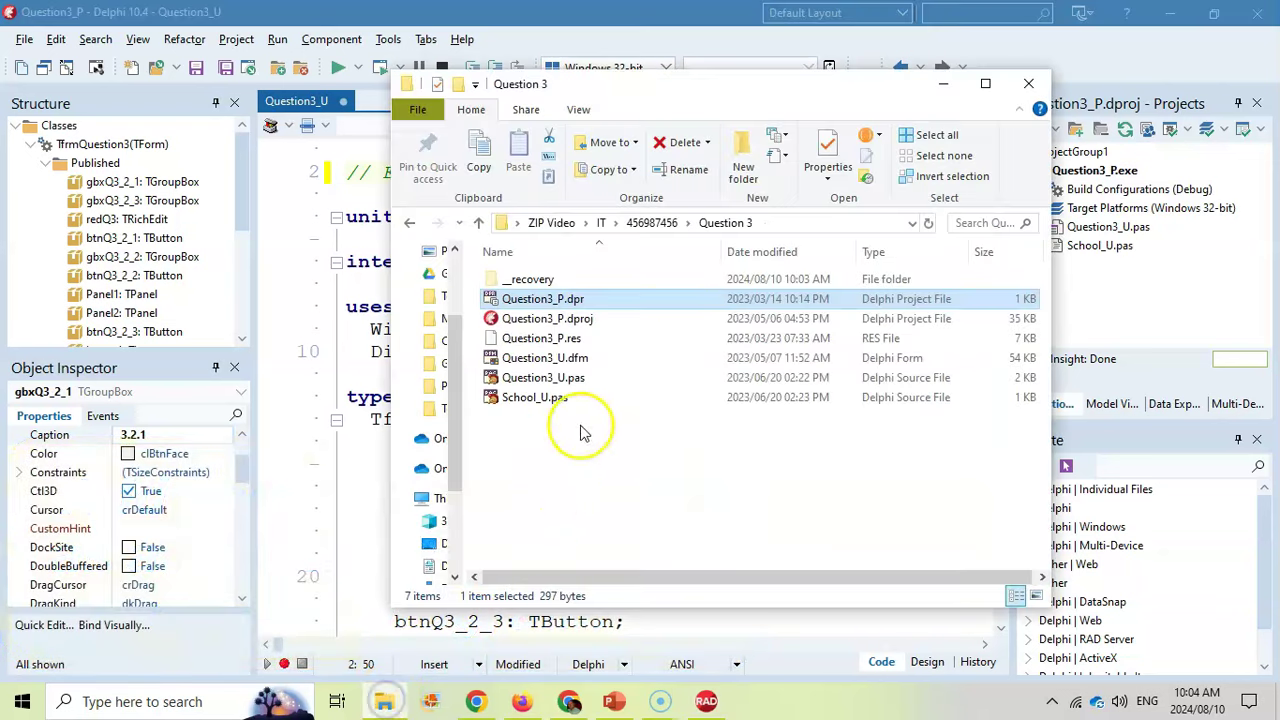
Check the Question 1 to Question 4 folders in the exam-number folder, then return to Question3_U's code
left_click(410, 223)
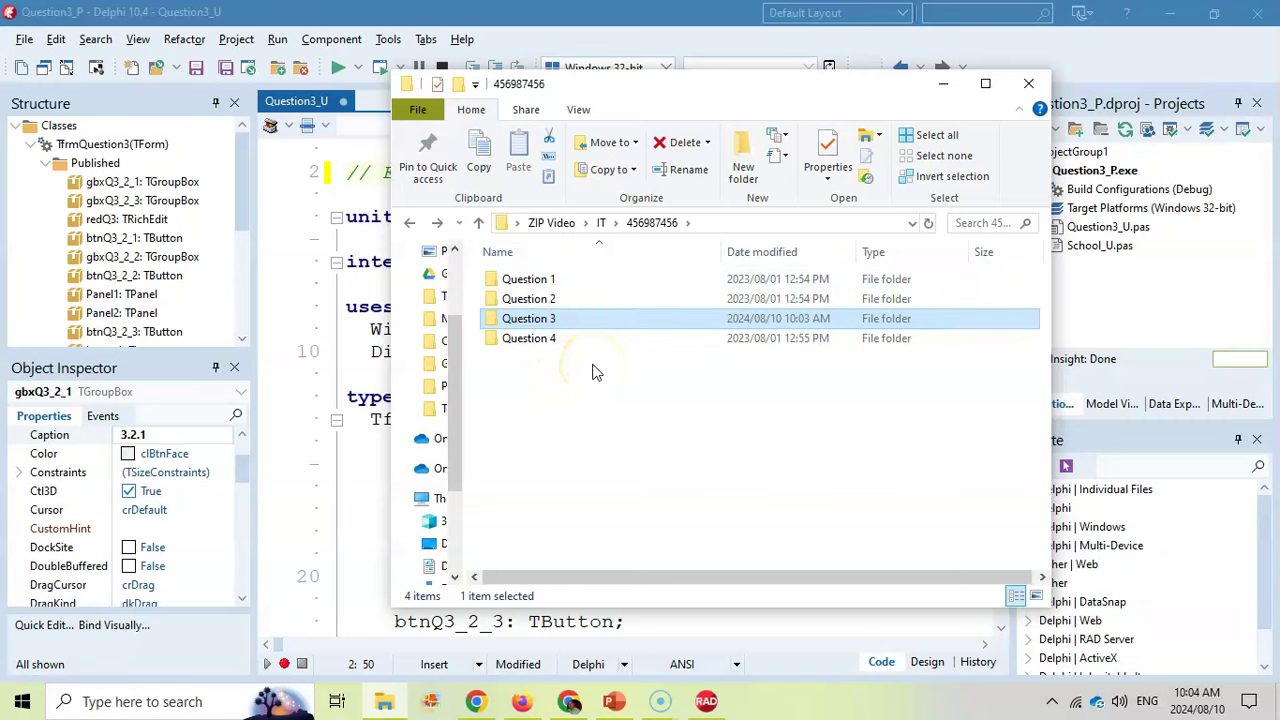
left_click(533, 281)
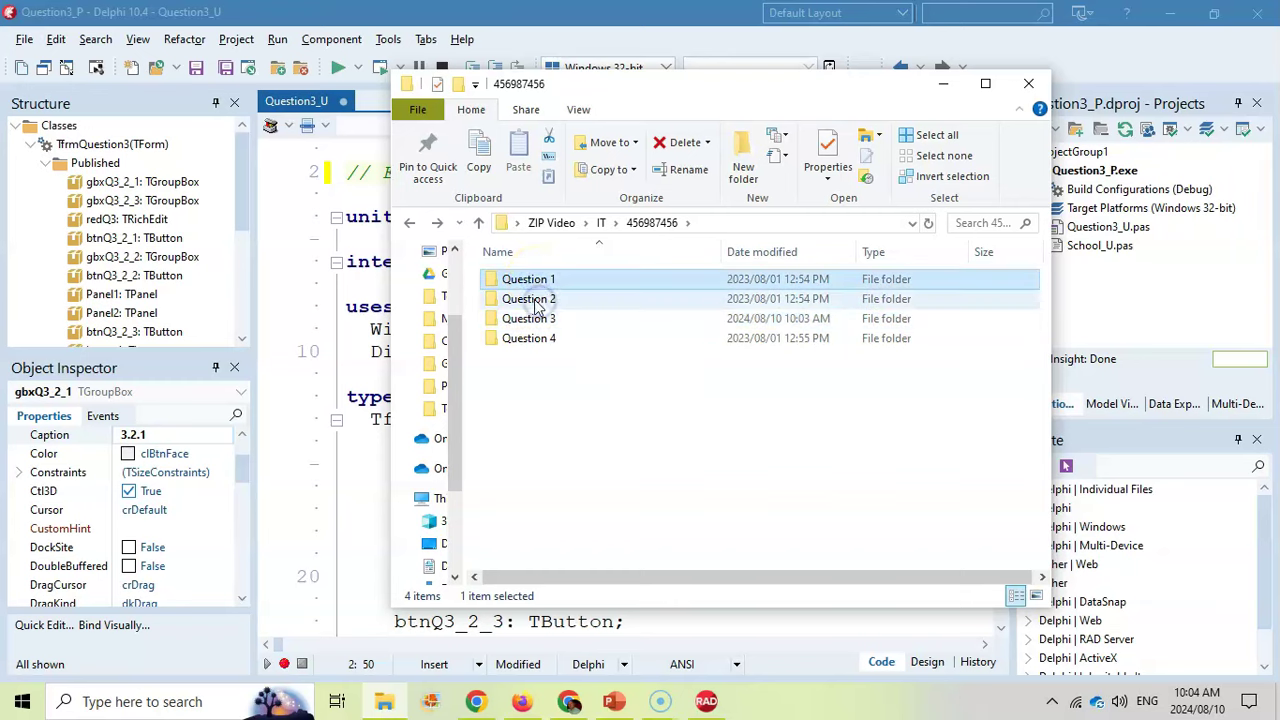
left_click(535, 300)
left_click(535, 320)
left_click(540, 340)
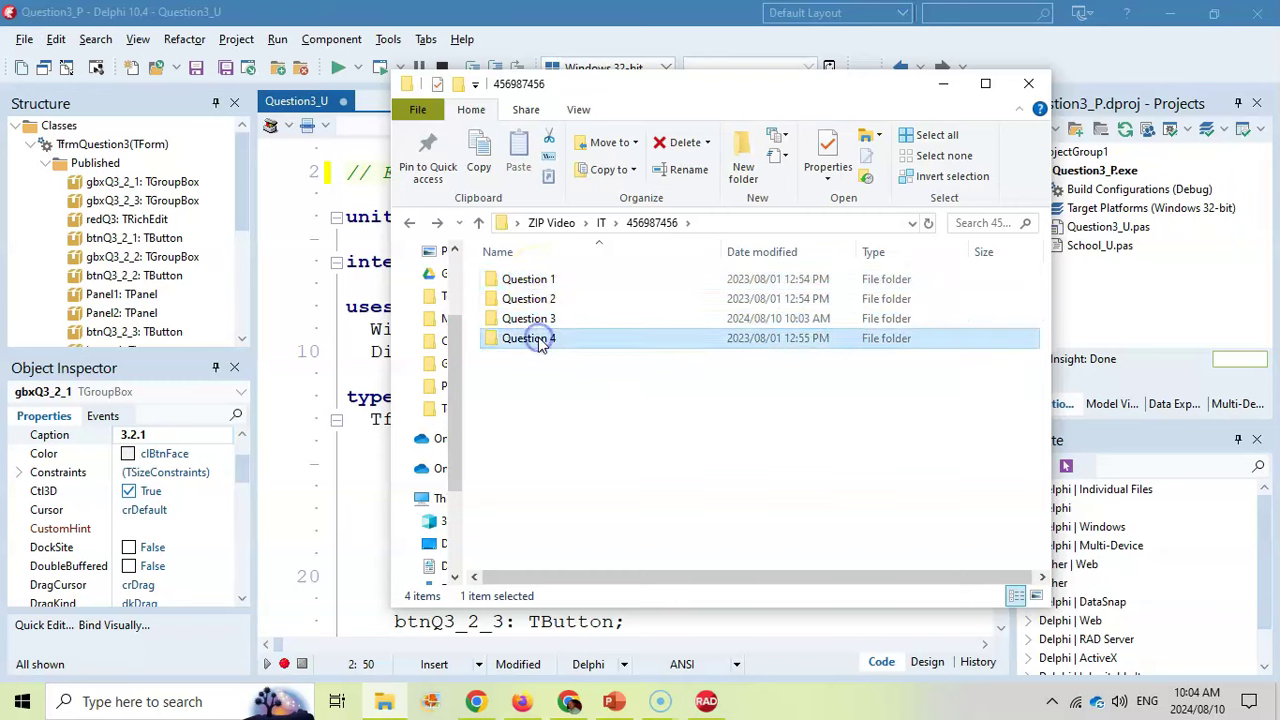
left_click(388, 82)
left_click(294, 108)
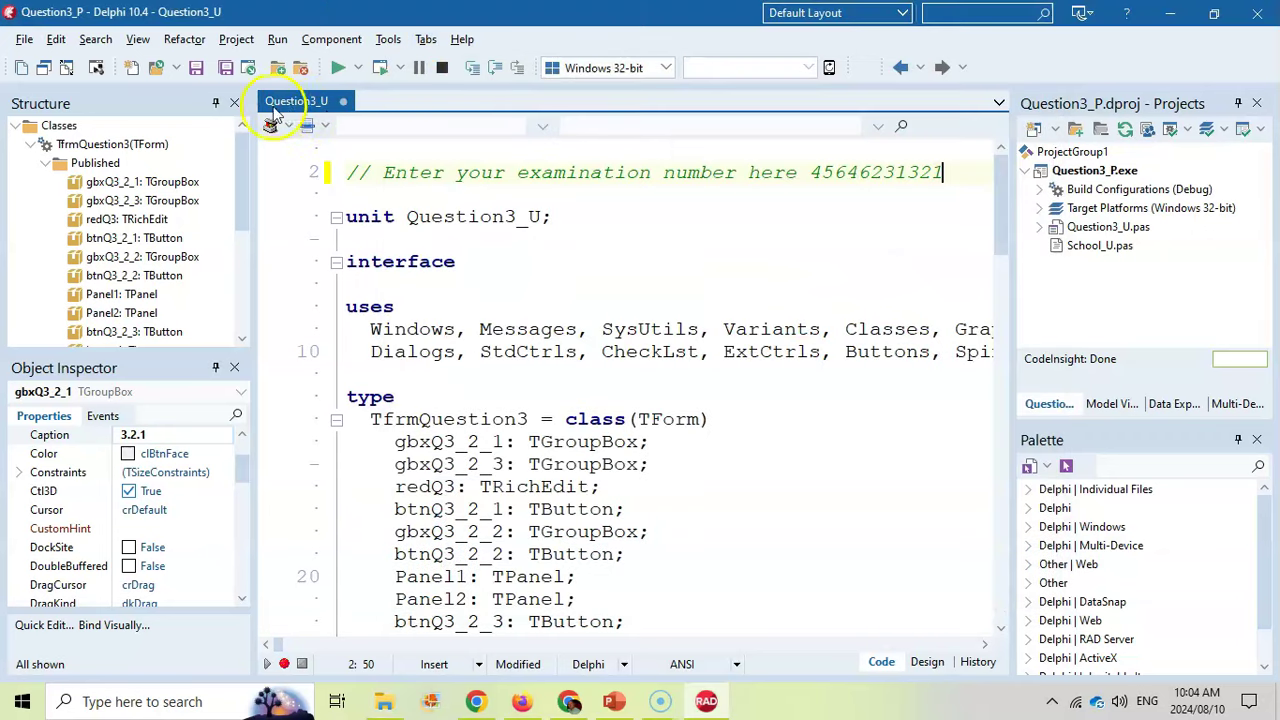
Open the School_U class unit and add the exam number to its line-2 comment
double_click(1100, 248)
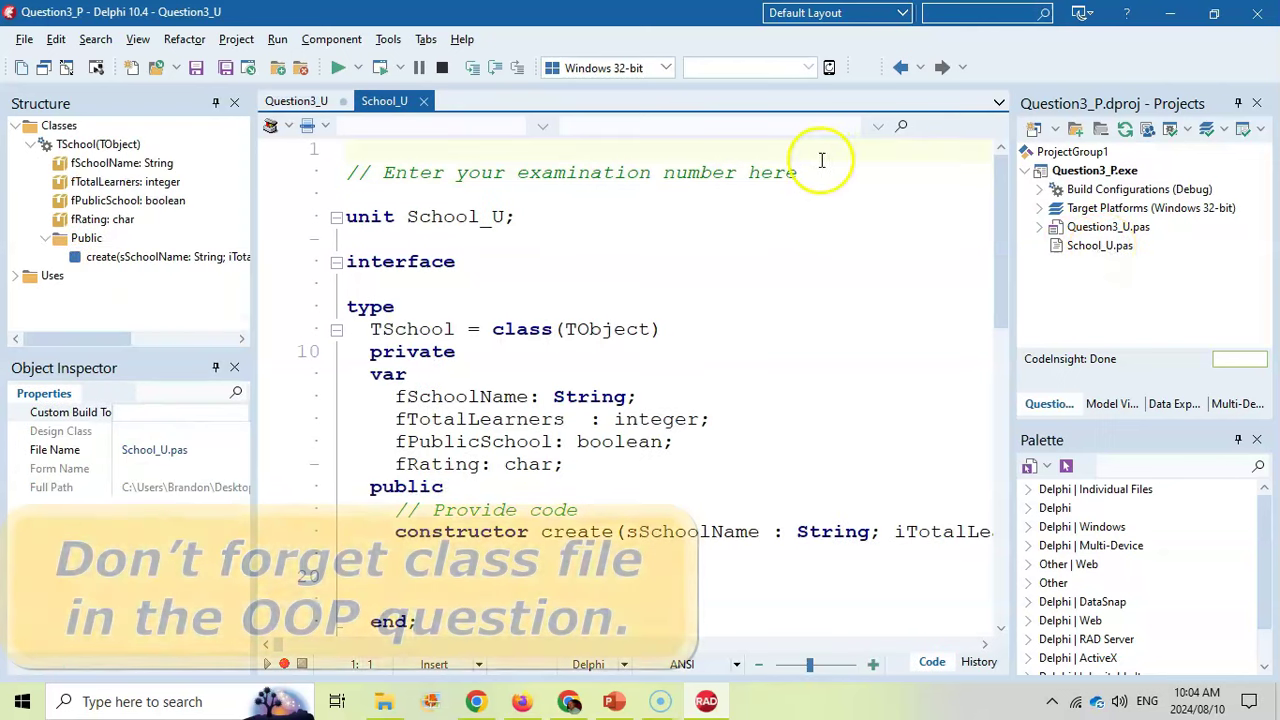
left_click(815, 175)
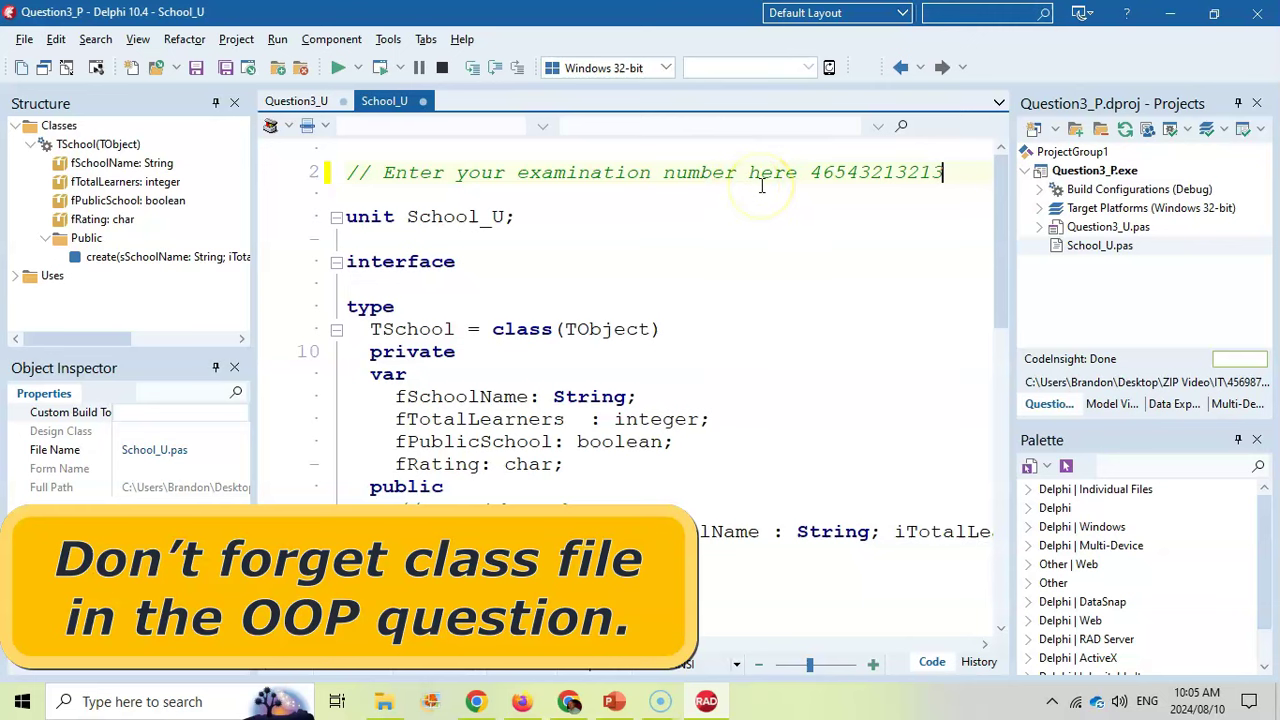
key("alt+Tab")
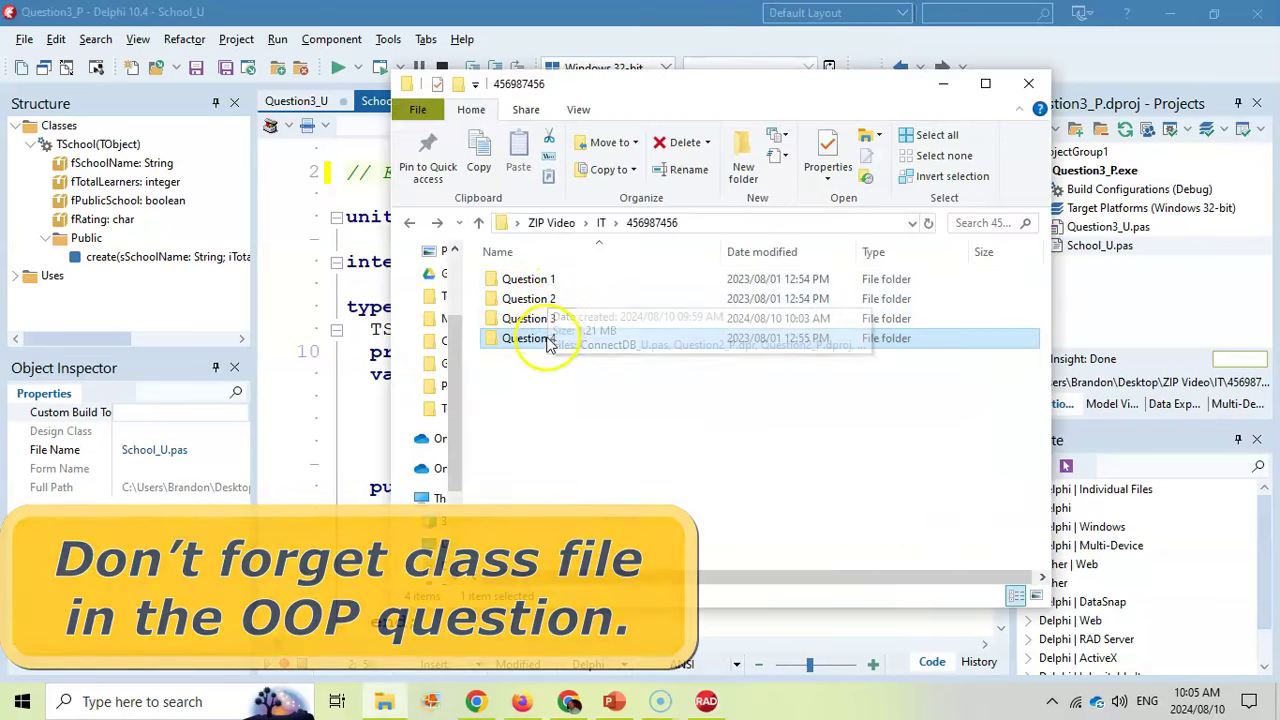
left_click(323, 248)
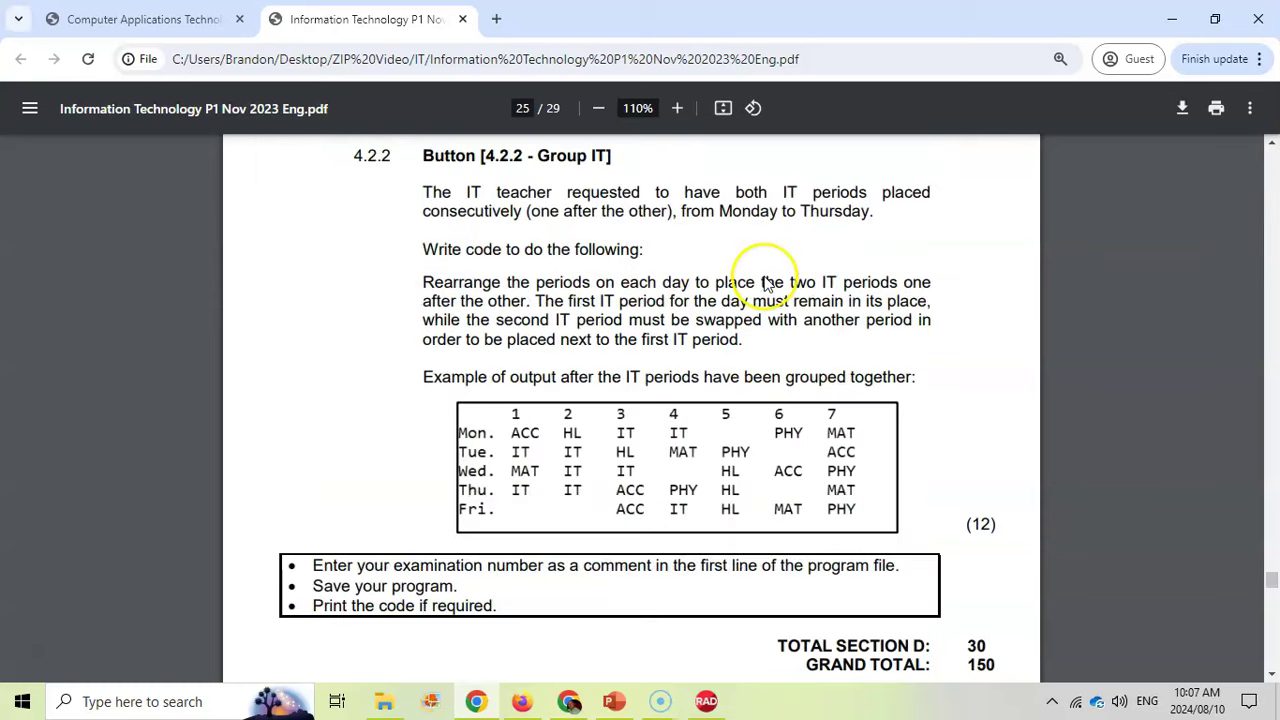
Scroll from page 25 to page 27's tblLecturers–tblCourses one-to-many relationship diagram
scroll(776, 320, "down", 10)
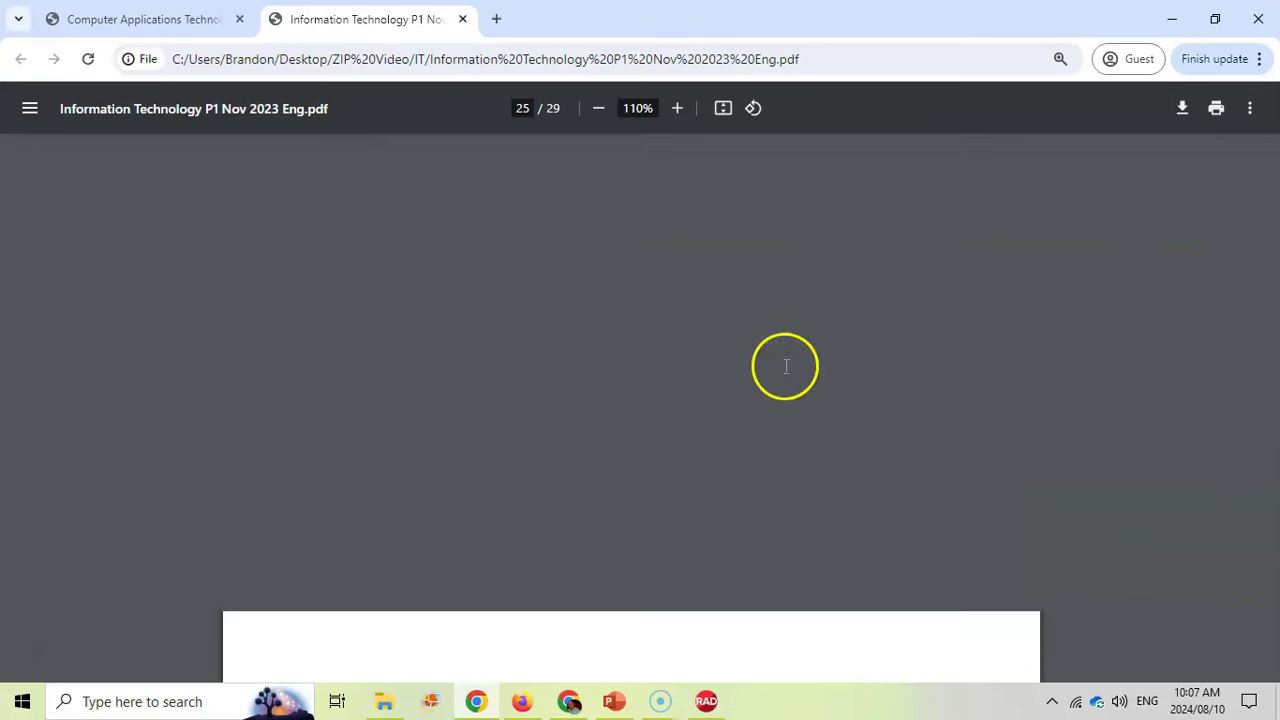
scroll(786, 366, "down", 5)
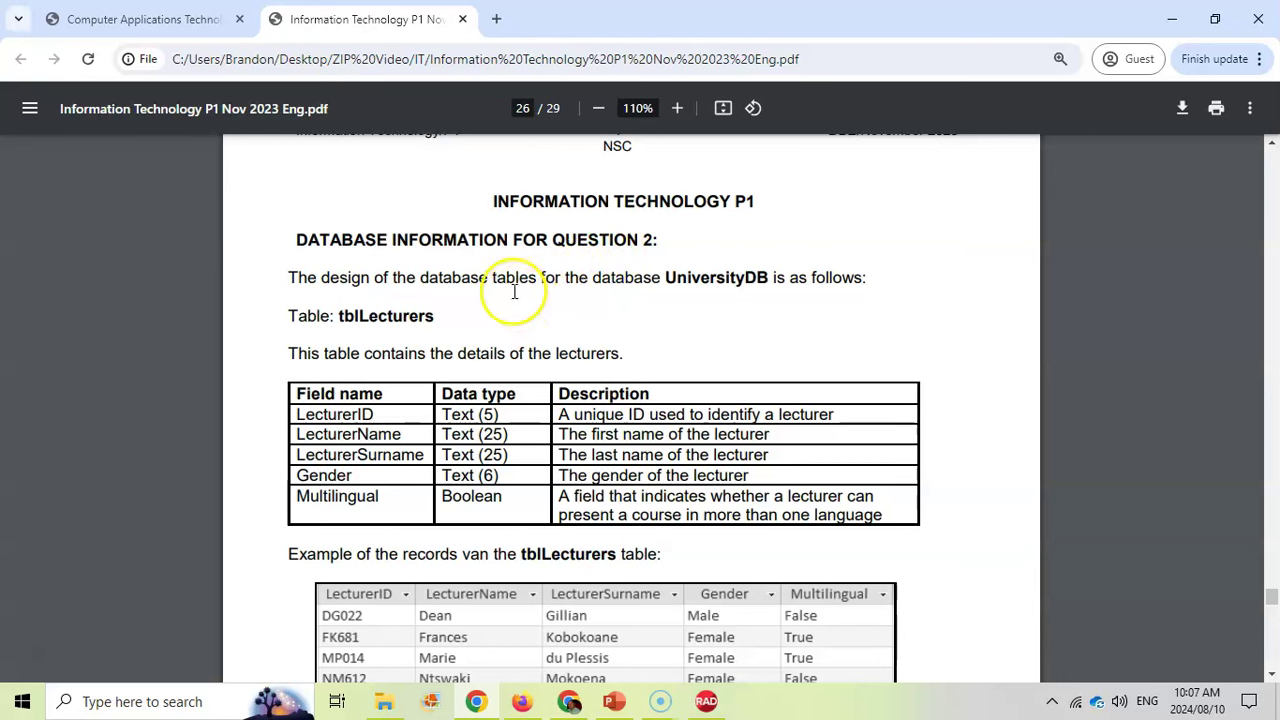
scroll(587, 317, "down", 2)
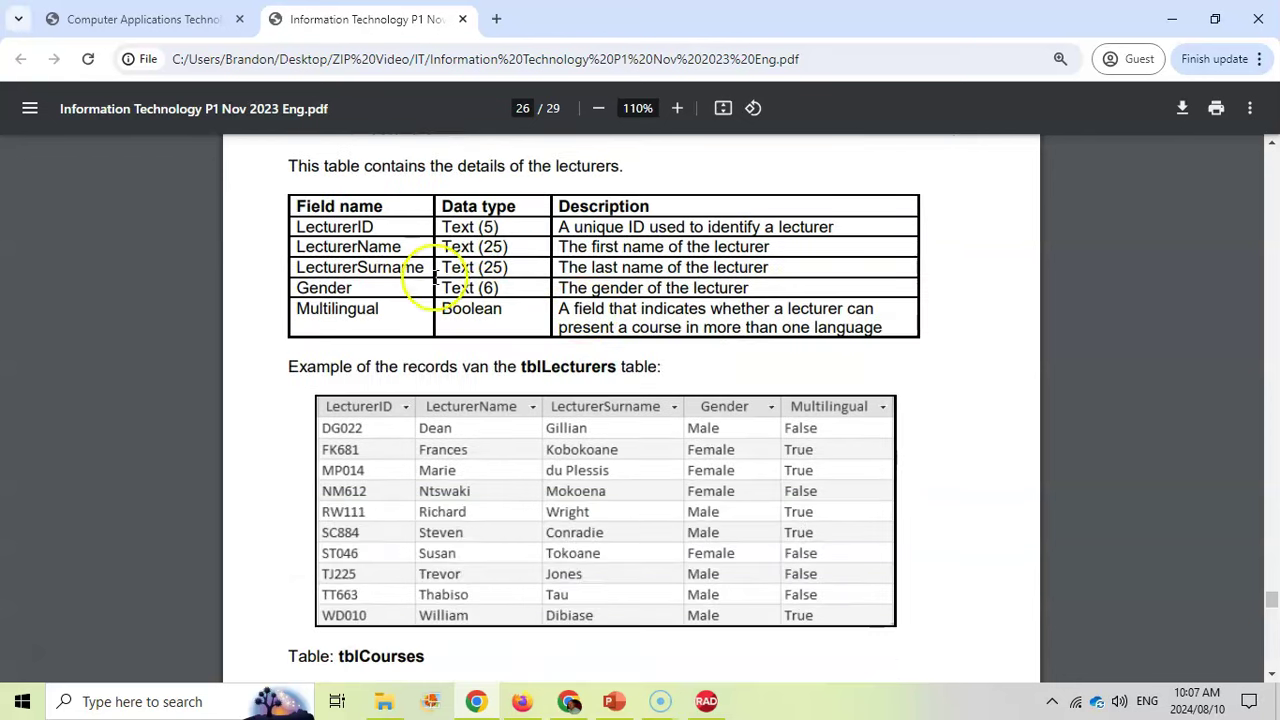
scroll(634, 510, "down", 4)
scroll(614, 463, "down", 8)
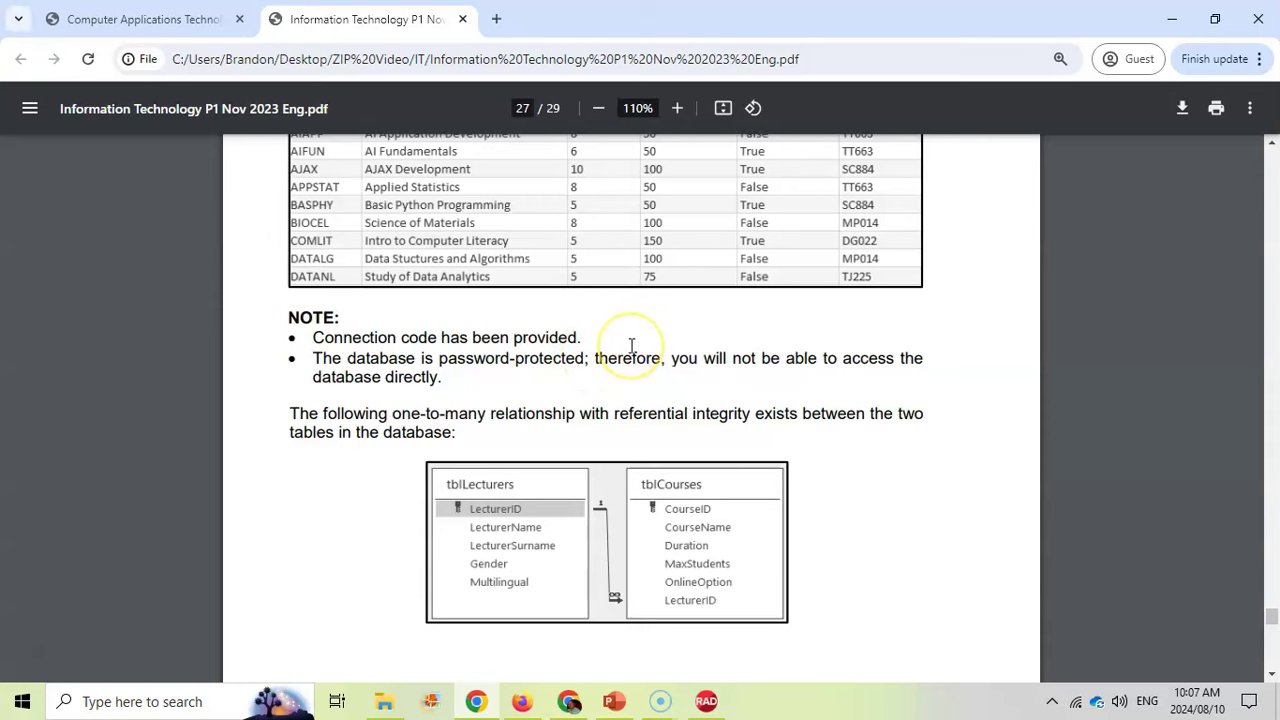
scroll(650, 353, "down", 3)
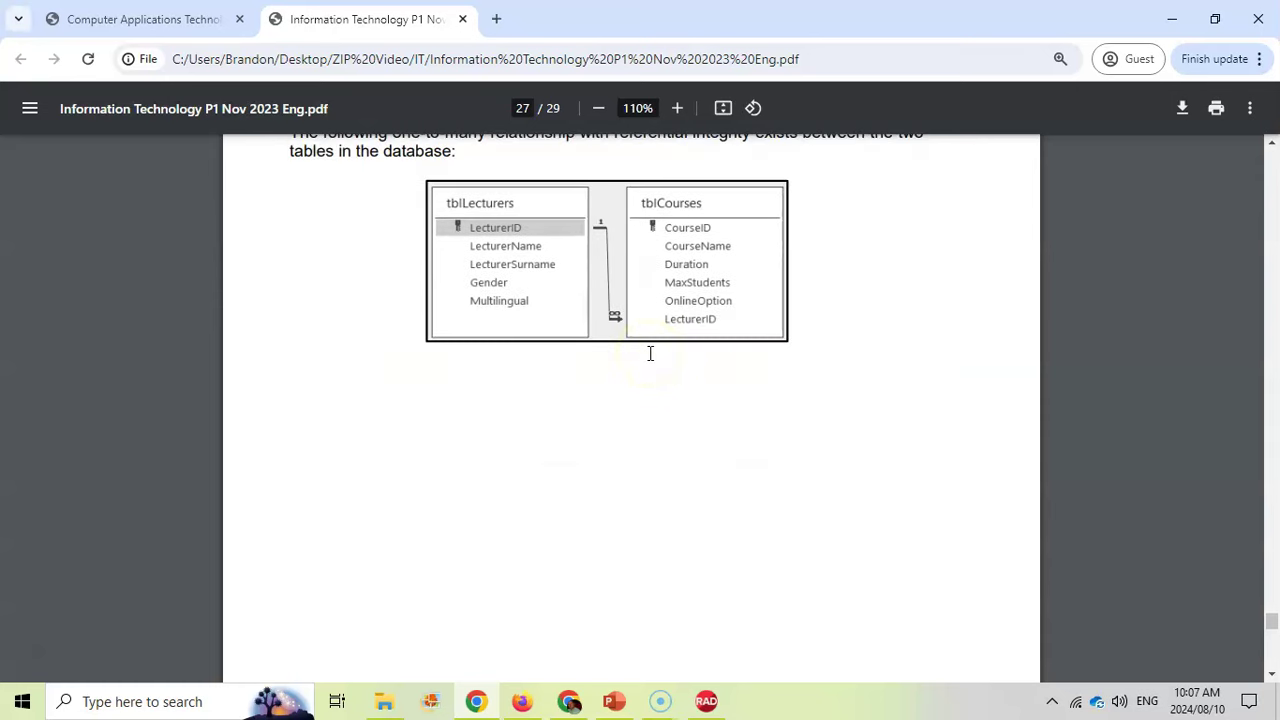